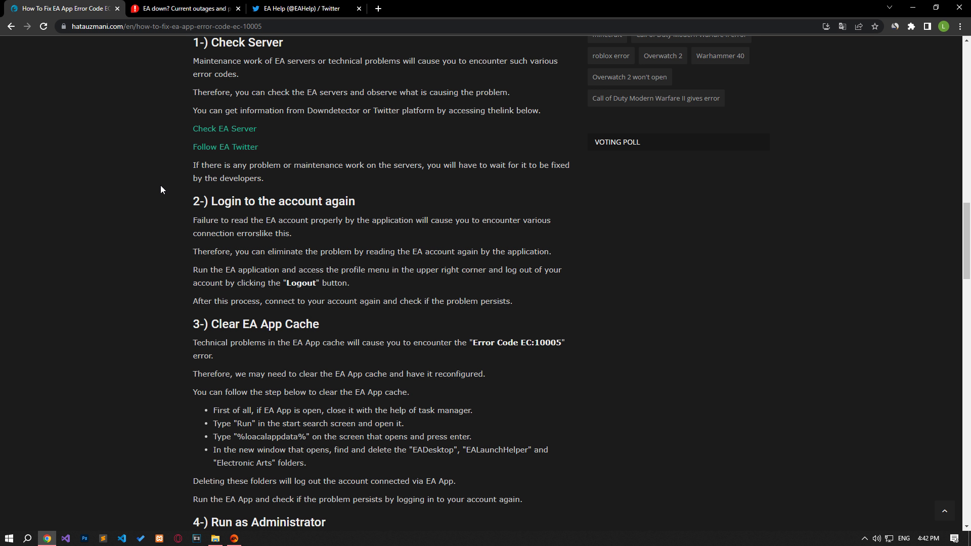
Step: Switch to the 'EA down?' Downdetector tab to check EA outage reports
{"action": "left_click", "coordinate": [185, 10]}
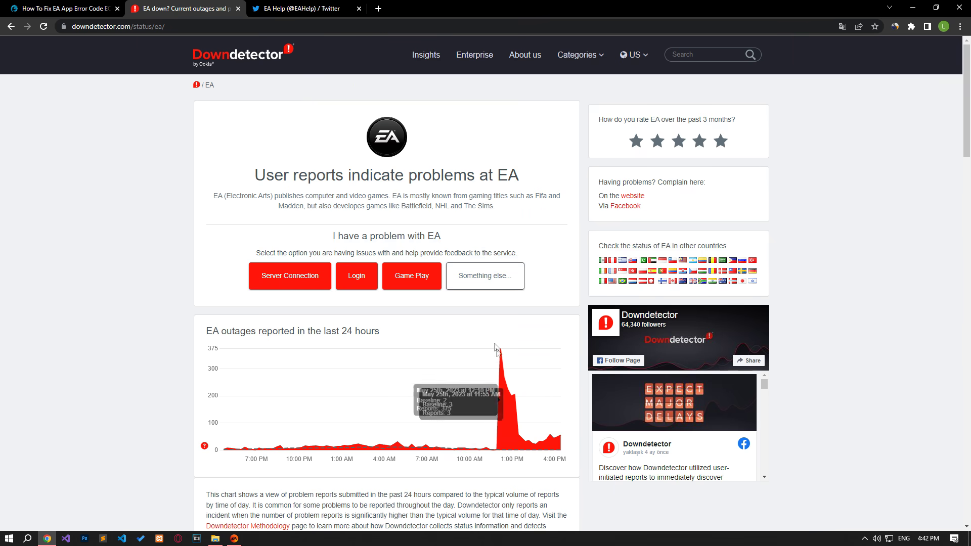
Step: Scroll through EA Help's recent outage posts on the Twitter tab
{"action": "left_click", "coordinate": [293, 11]}
{"action": "scroll", "coordinate": [526, 415], "scroll_direction": "down", "scroll_amount": 2}
{"action": "scroll", "coordinate": [92, 265], "scroll_direction": "down", "scroll_amount": 10}
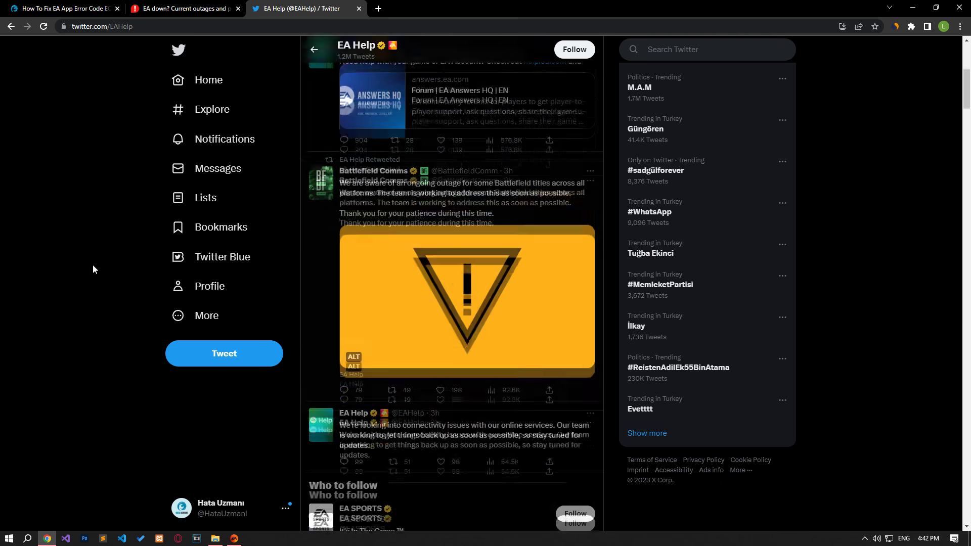
{"action": "scroll", "coordinate": [92, 273], "scroll_direction": "up", "scroll_amount": 5}
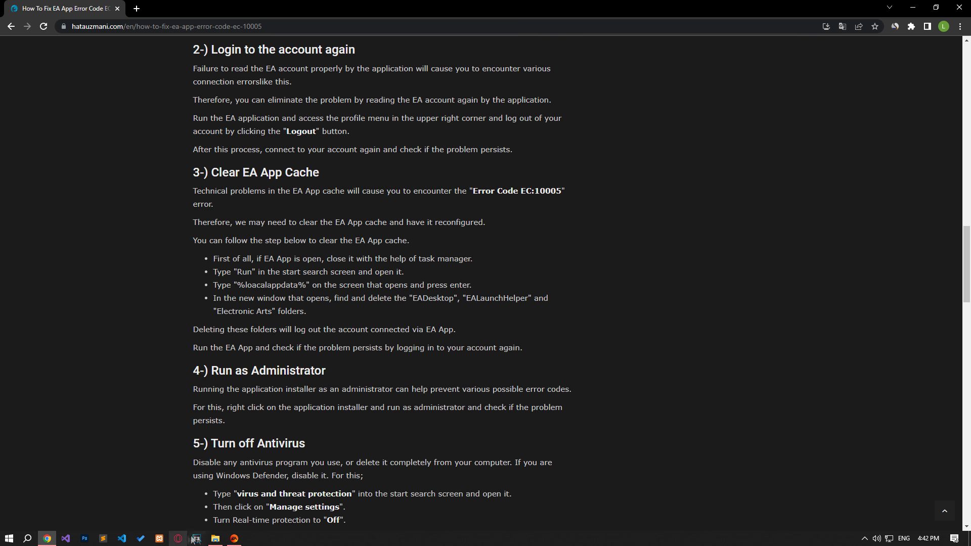
Step: Bring up the EA app window and open its account menu to log out
{"action": "left_click", "coordinate": [234, 538]}
{"action": "left_click", "coordinate": [801, 99]}
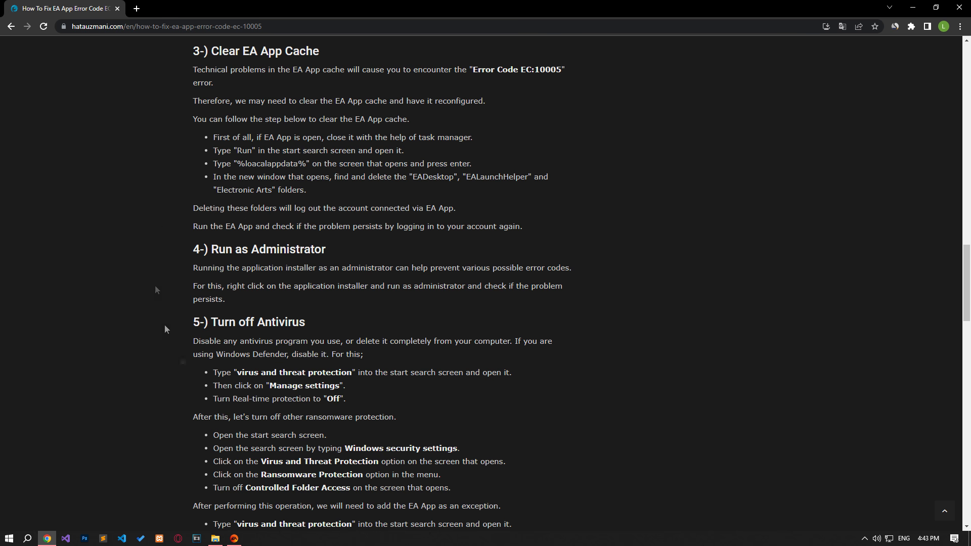
Step: End the EA app process in Task Manager, then close Task Manager
{"action": "right_click", "coordinate": [305, 538]}
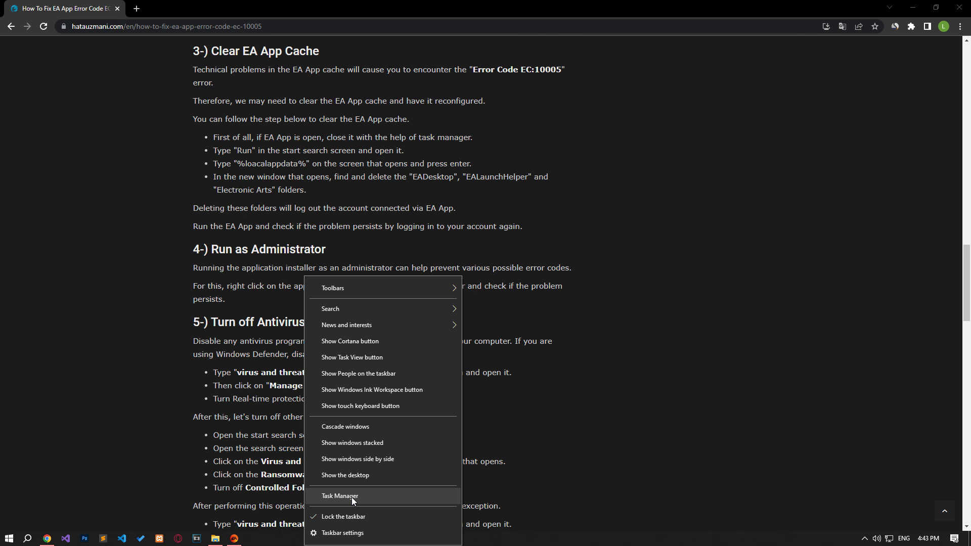
{"action": "left_click", "coordinate": [350, 496]}
{"action": "left_click", "coordinate": [538, 172]}
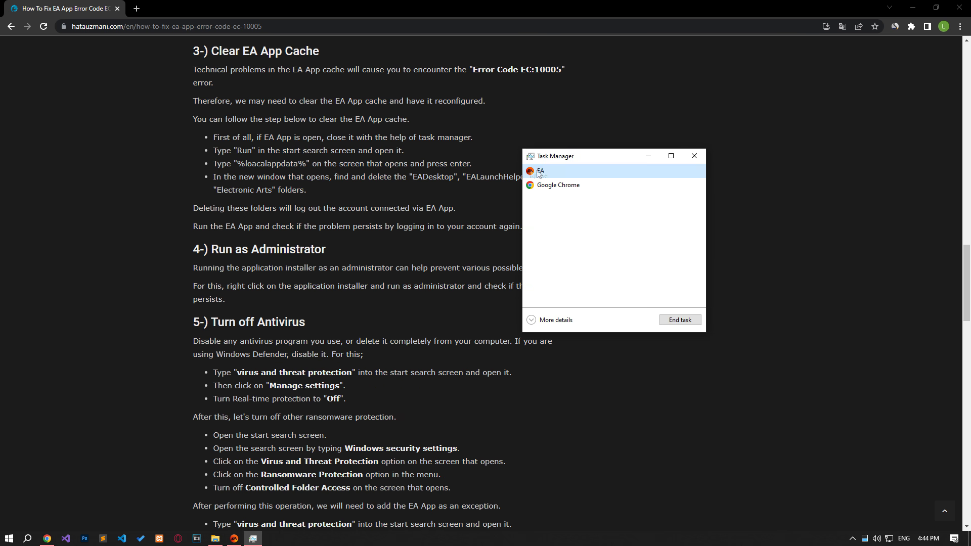
{"action": "left_click", "coordinate": [679, 320]}
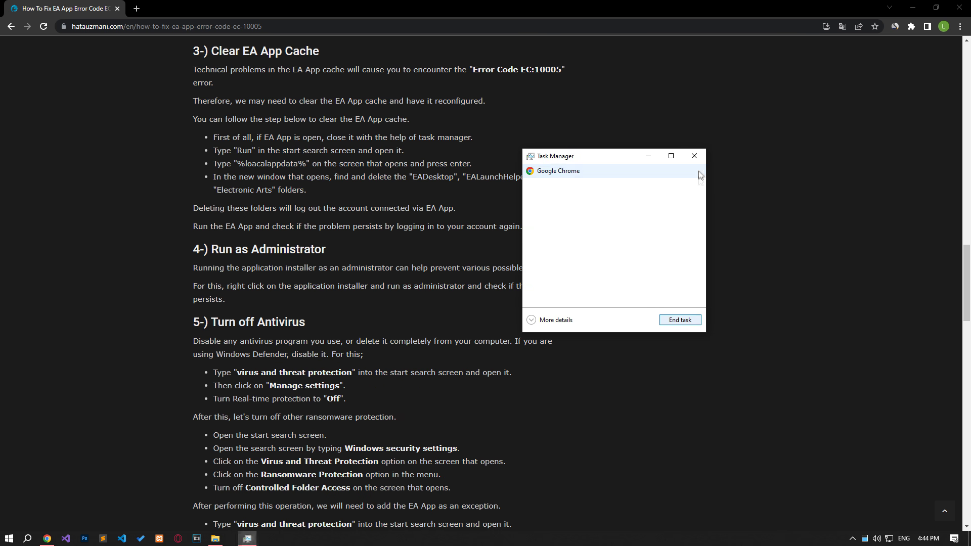
{"action": "left_click", "coordinate": [694, 156]}
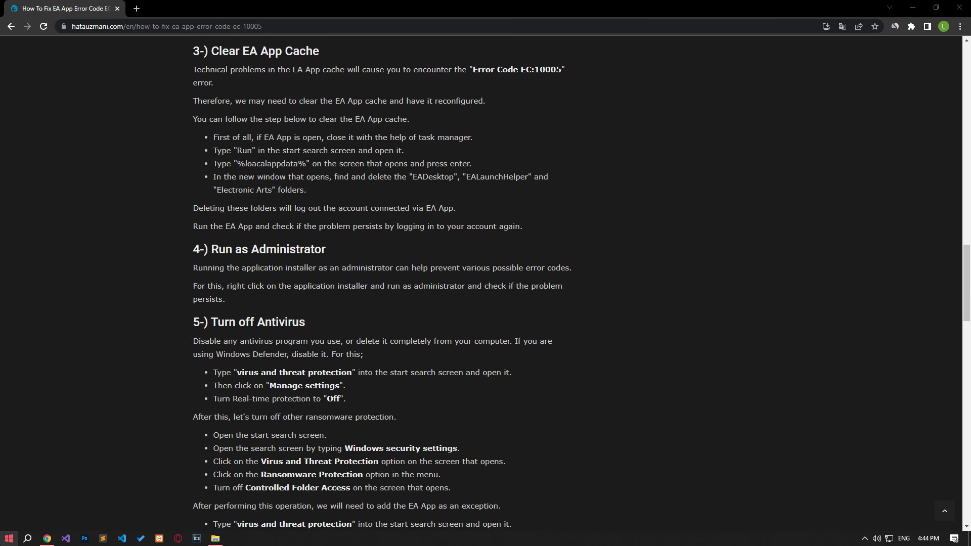
Step: Open the %localappdata% folder through the Run dialog
{"action": "left_click", "coordinate": [10, 538]}
{"action": "type", "text": "ru"}
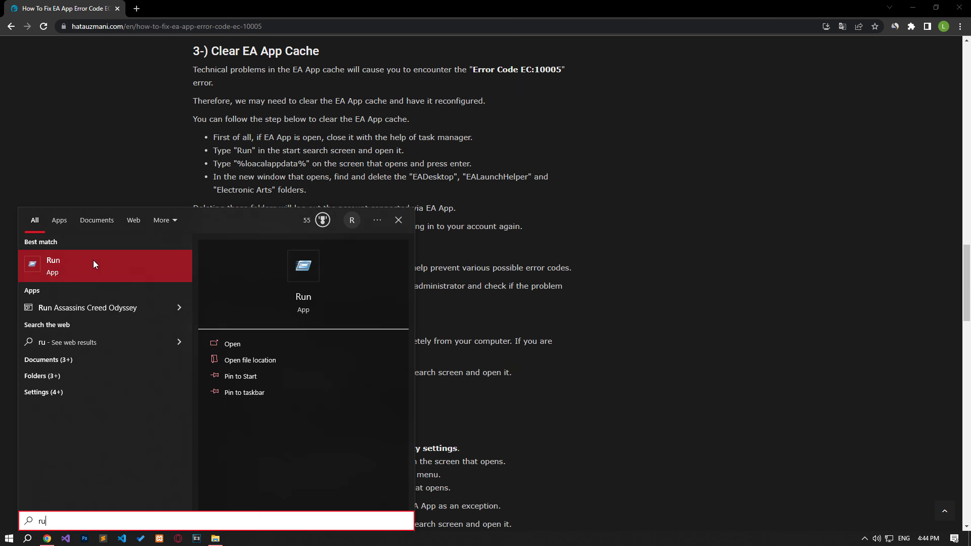
{"action": "left_click", "coordinate": [93, 263]}
{"action": "type", "text": "%l"}
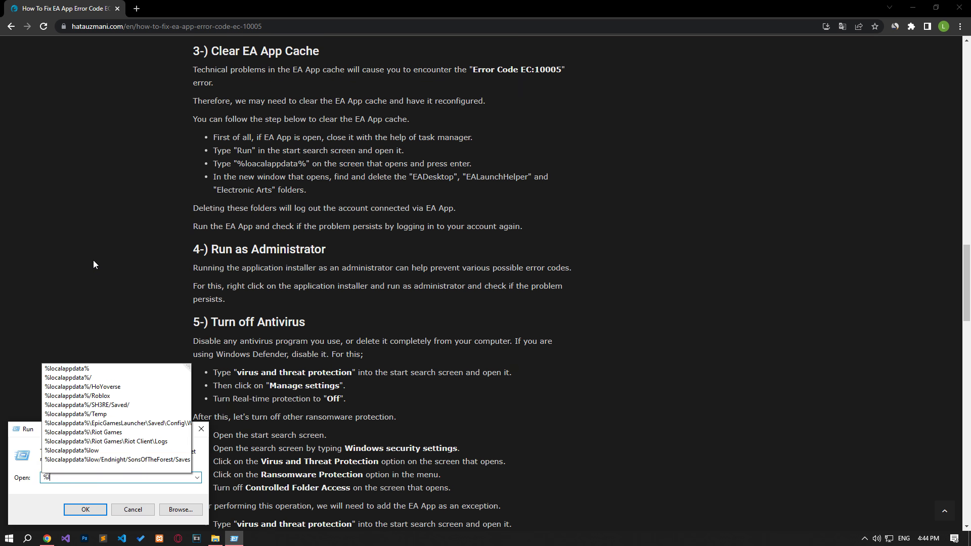
{"action": "type", "text": "ocalappdata%"}
{"action": "left_click", "coordinate": [43, 503]}
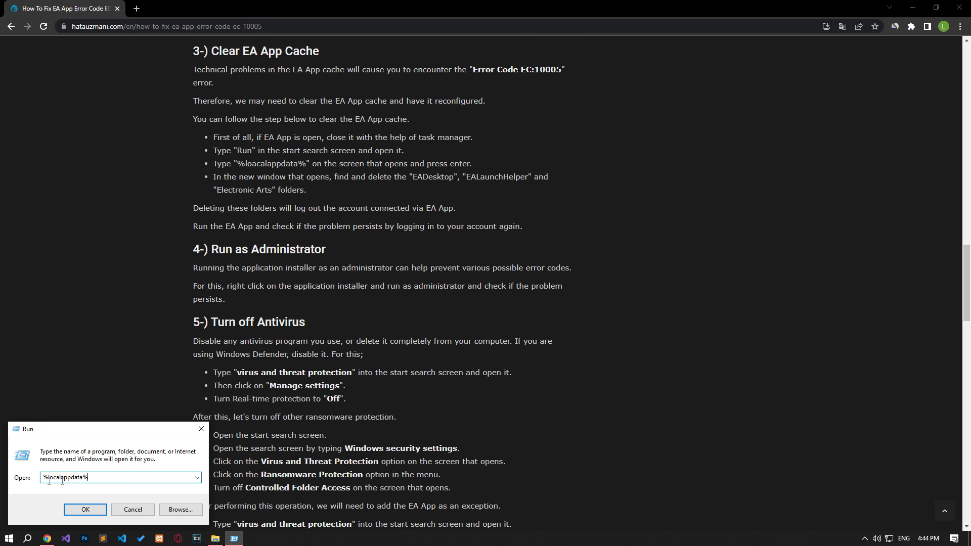
{"action": "left_click", "coordinate": [89, 506]}
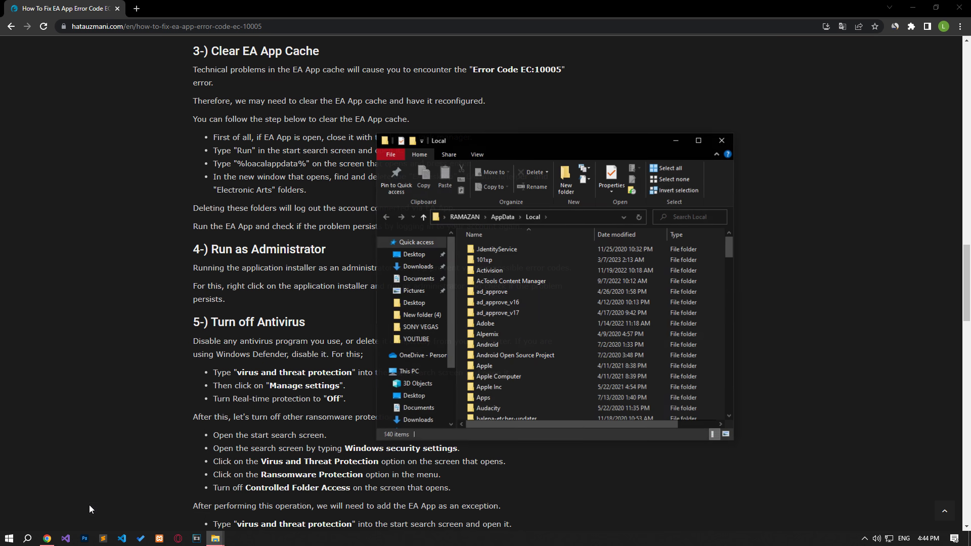
Step: Delete the EADesktop and Electronic Arts folders from AppData\Local and close the window
{"action": "type", "text": "ea"}
{"action": "scroll", "coordinate": [535, 339], "scroll_direction": "up", "scroll_amount": 1}
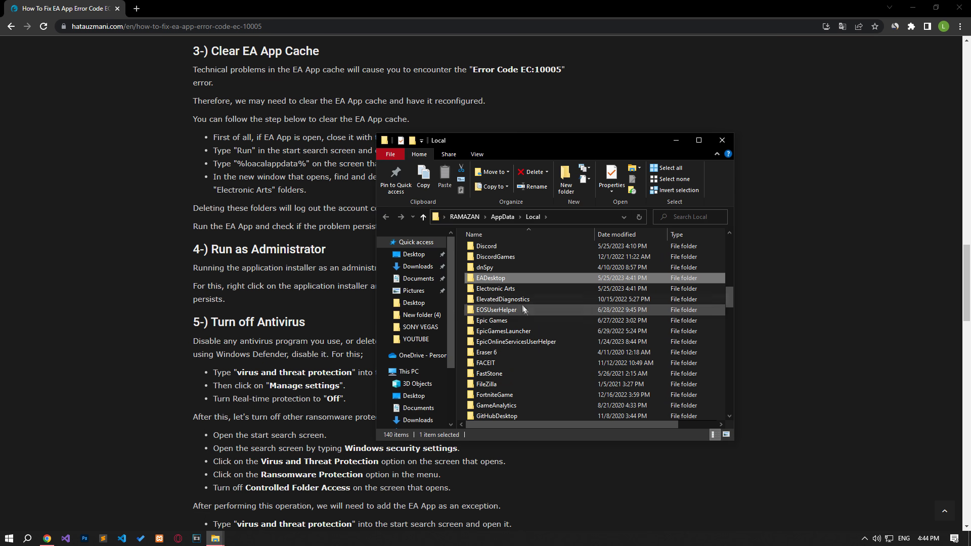
{"action": "left_click", "coordinate": [496, 289], "text": "ctrl"}
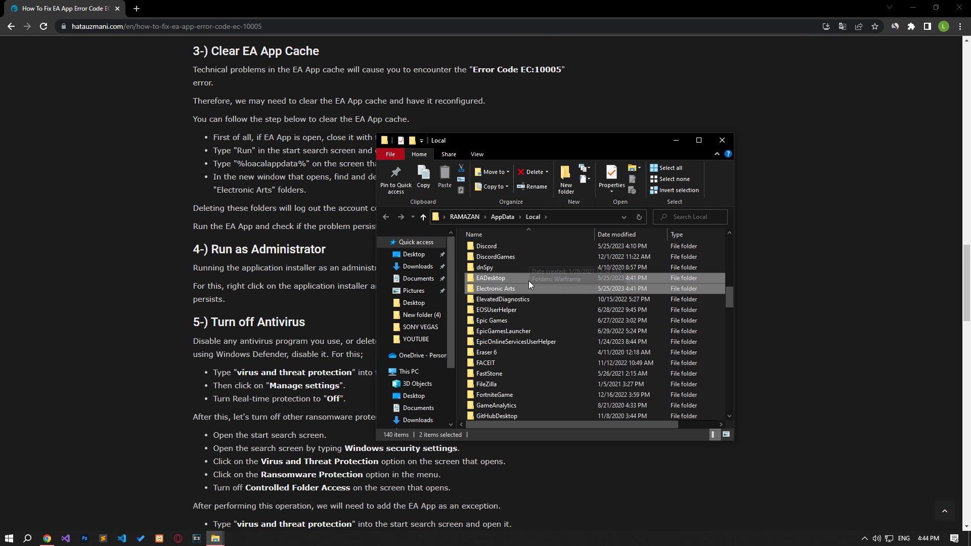
{"action": "right_click", "coordinate": [529, 281]}
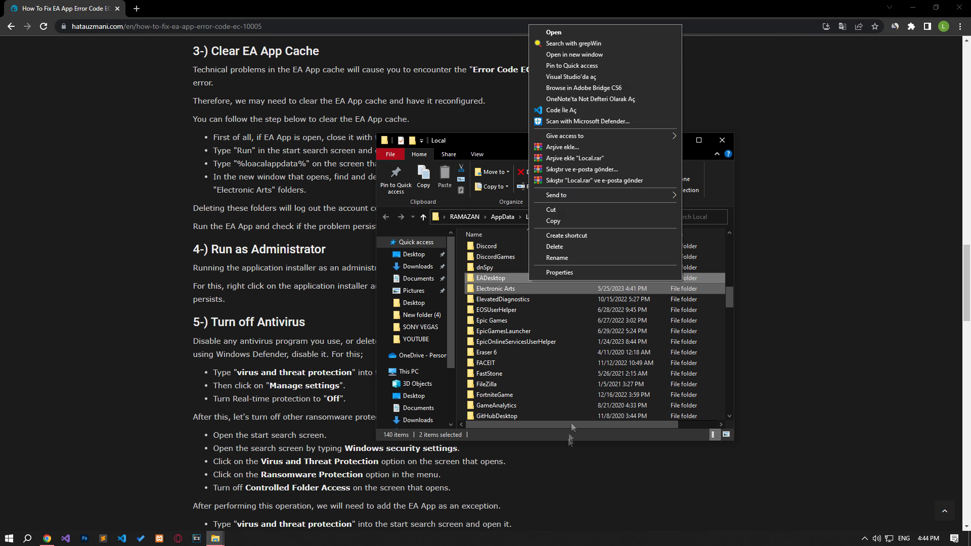
{"action": "left_click", "coordinate": [562, 246]}
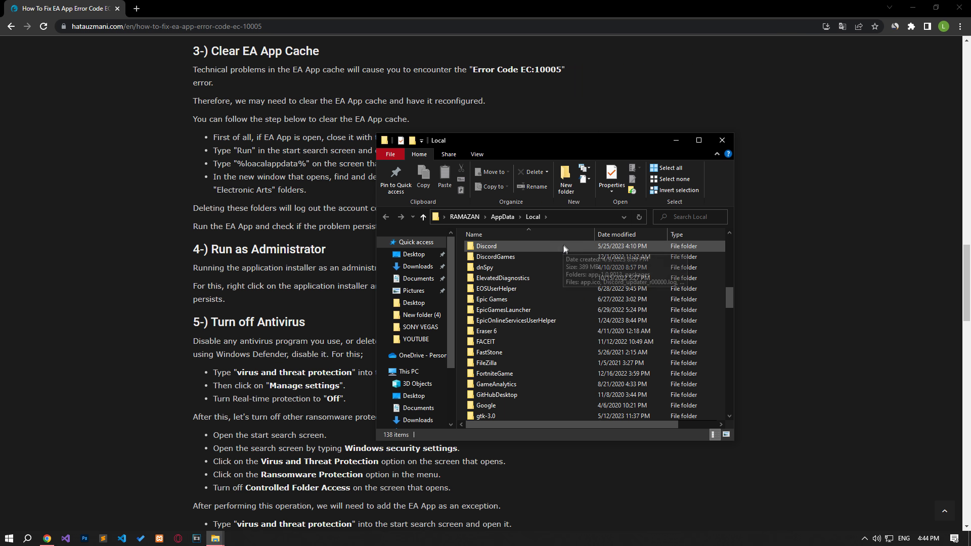
{"action": "left_click", "coordinate": [723, 140]}
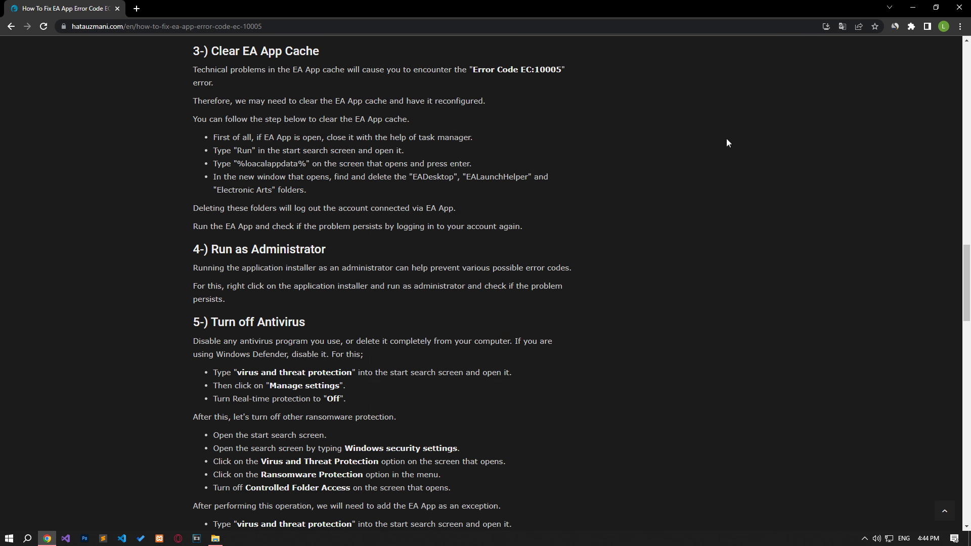
{"action": "scroll", "coordinate": [155, 330], "scroll_direction": "down", "scroll_amount": 4}
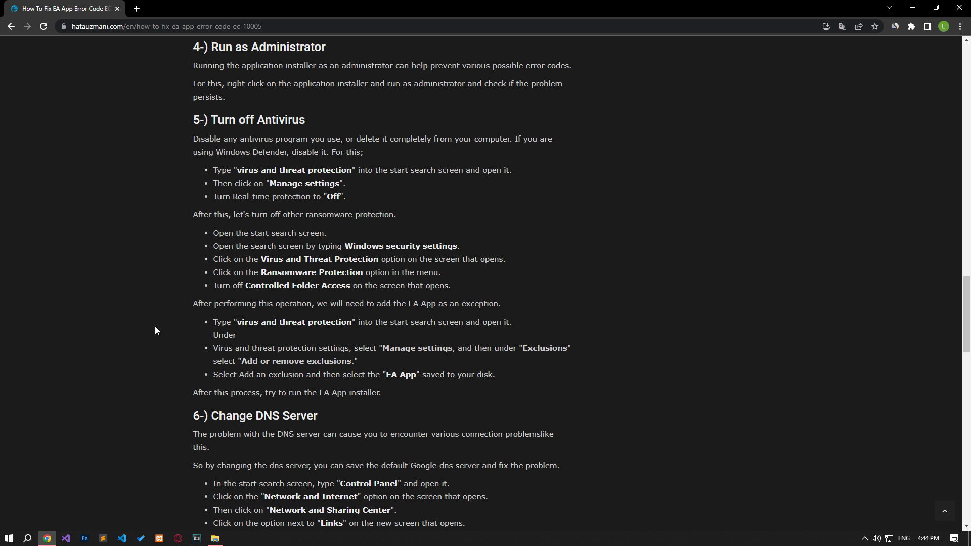
Step: Run the EA shortcut in New folder (4) as administrator
{"action": "left_click", "coordinate": [215, 538]}
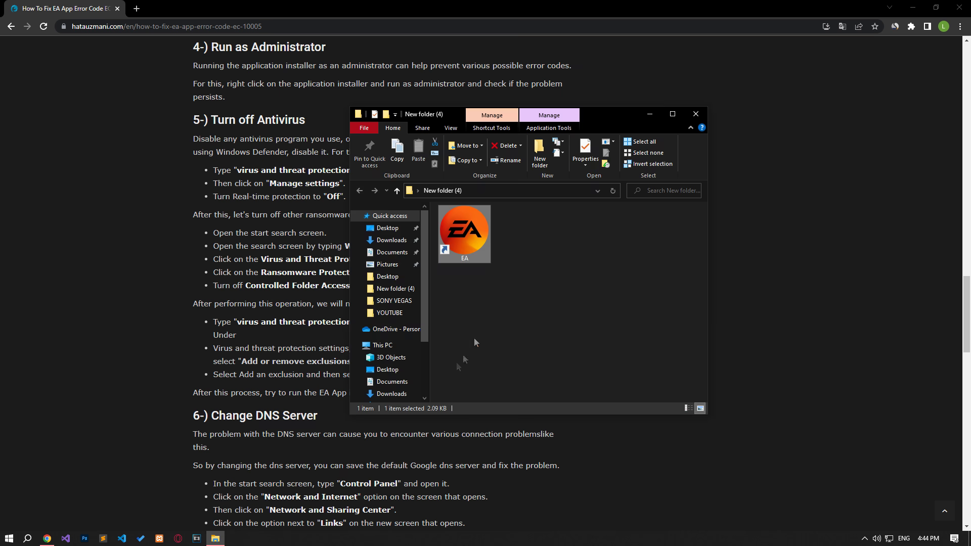
{"action": "right_click", "coordinate": [473, 232]}
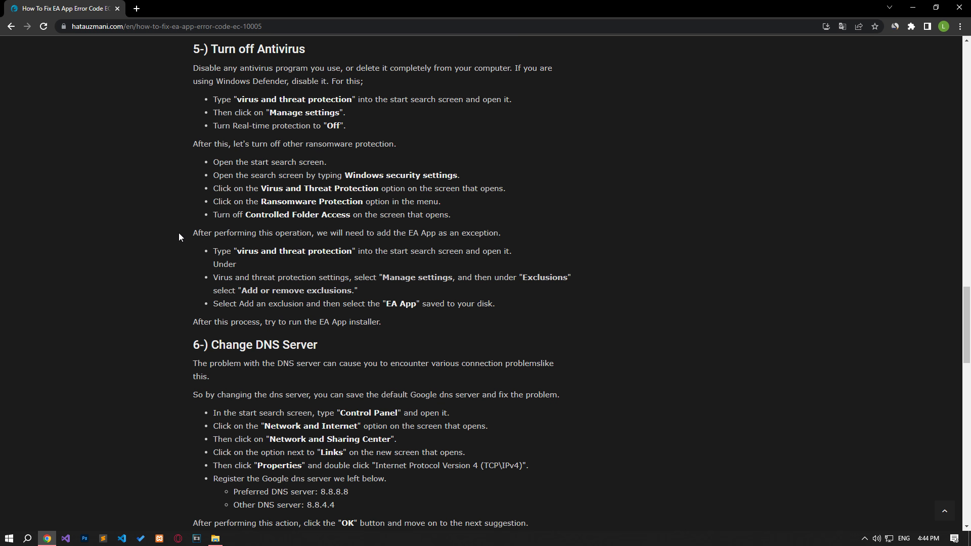
{"action": "key", "text": "super"}
Step: Open Virus & threat protection settings and check that Controlled folder access is off
{"action": "type", "text": "virus"}
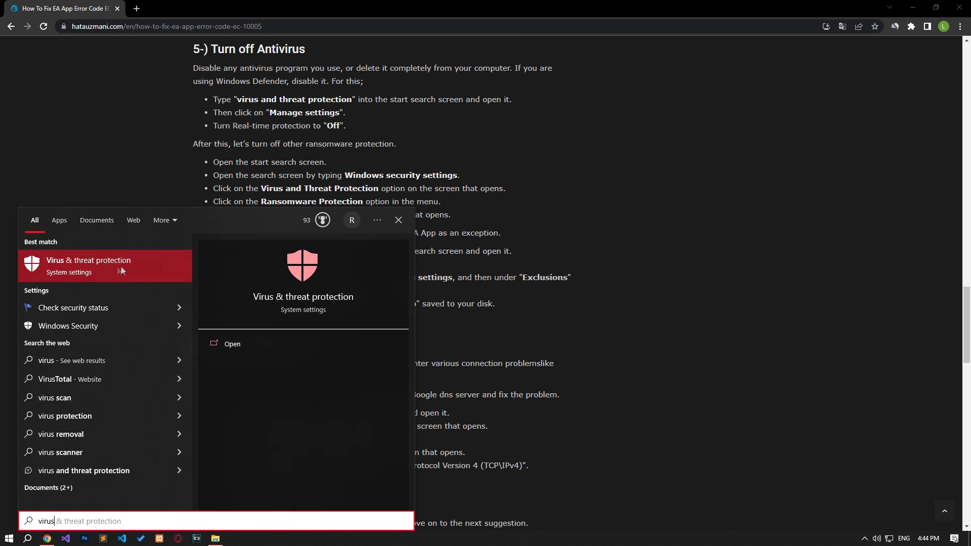
{"action": "left_click", "coordinate": [121, 262]}
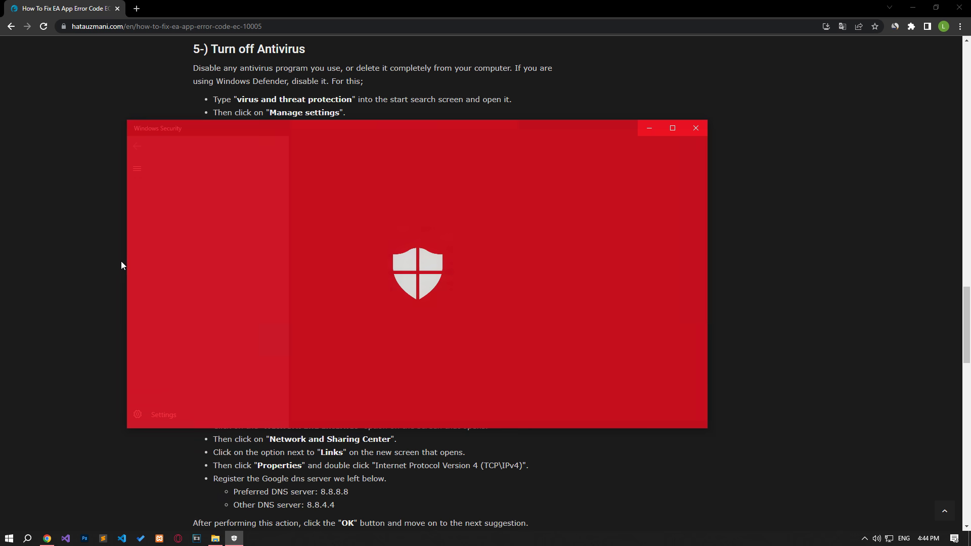
{"action": "scroll", "coordinate": [332, 322], "scroll_direction": "down", "scroll_amount": 3}
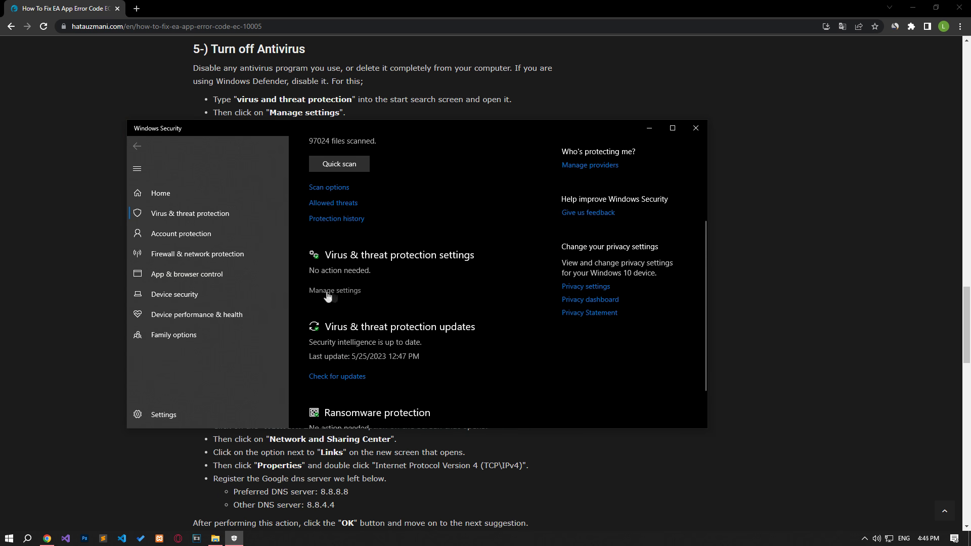
{"action": "left_click", "coordinate": [340, 290]}
{"action": "scroll", "coordinate": [344, 301], "scroll_direction": "down", "scroll_amount": 5}
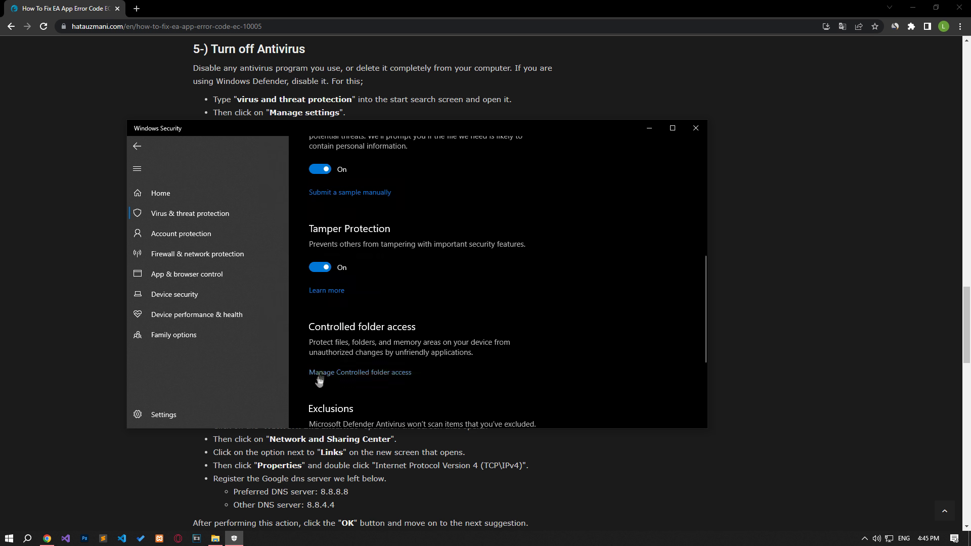
{"action": "left_click", "coordinate": [384, 375]}
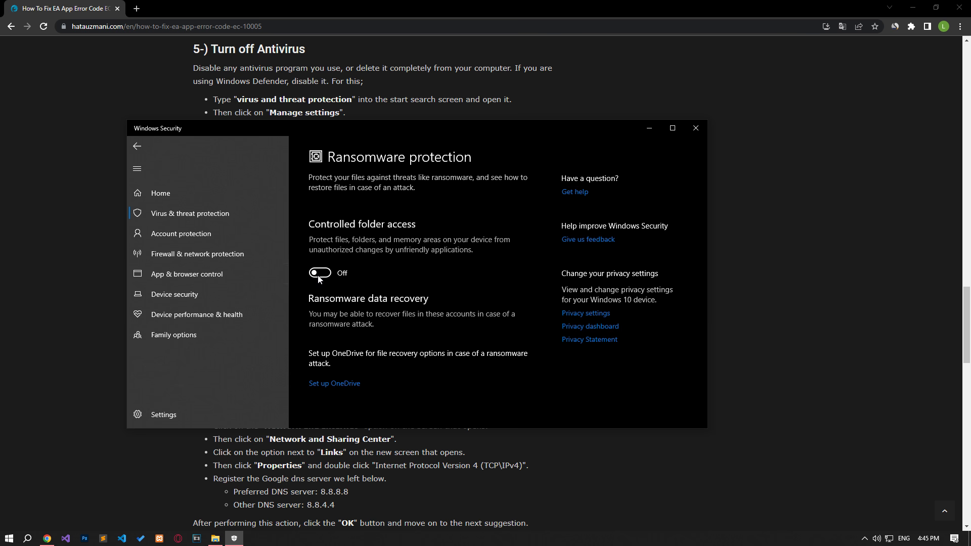
{"action": "left_click", "coordinate": [137, 146]}
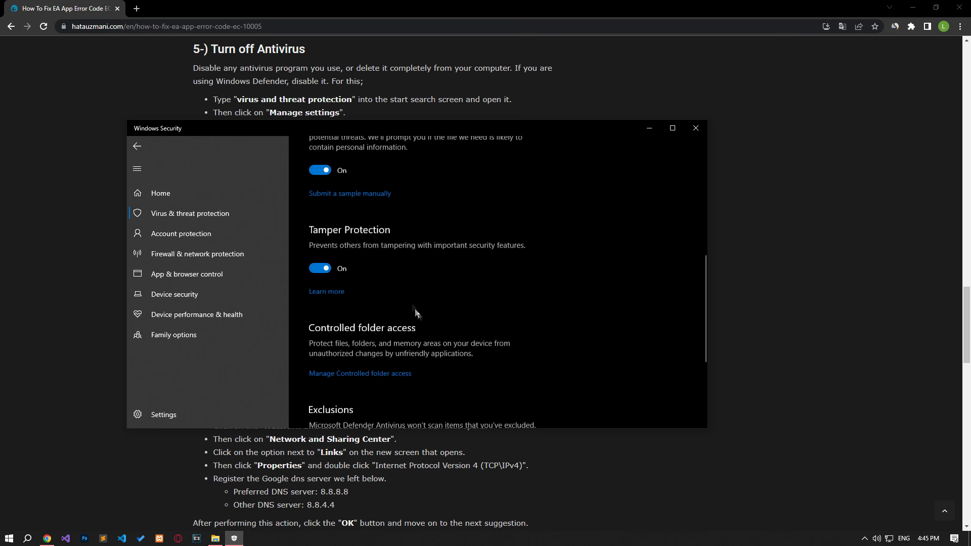
Step: Turn Real-time protection off and go to Add or remove exclusions
{"action": "scroll", "coordinate": [381, 310], "scroll_direction": "down", "scroll_amount": 3}
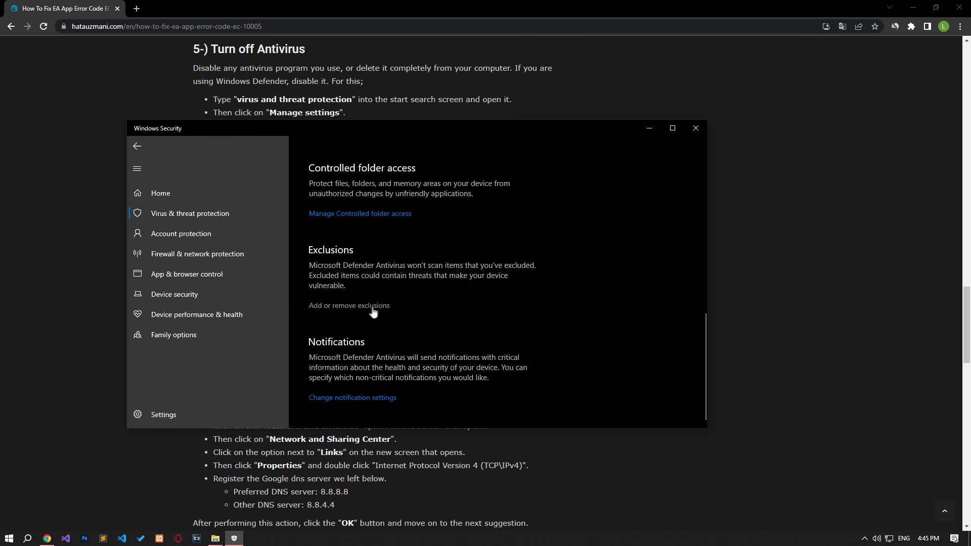
{"action": "scroll", "coordinate": [342, 313], "scroll_direction": "up", "scroll_amount": 3}
{"action": "scroll", "coordinate": [347, 283], "scroll_direction": "up", "scroll_amount": 5}
{"action": "left_click", "coordinate": [321, 279]}
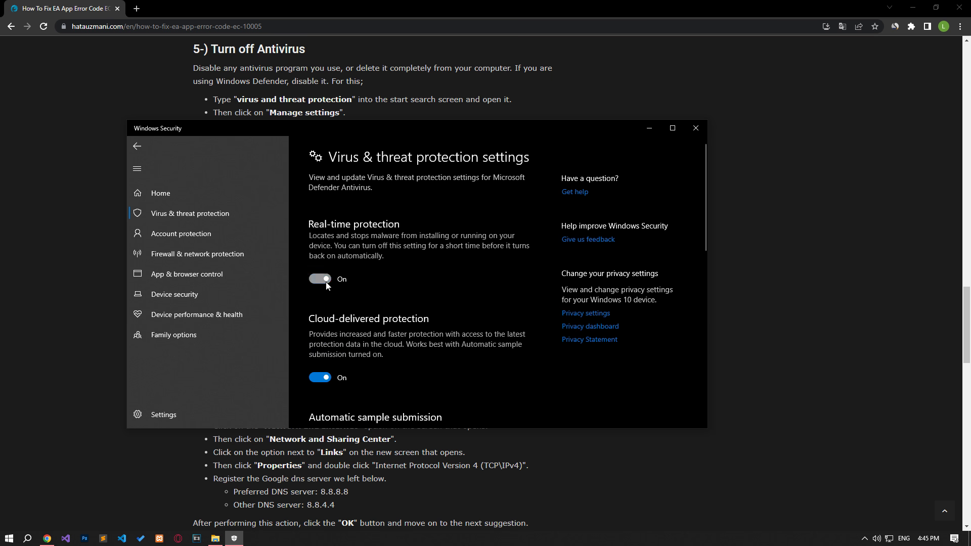
{"action": "scroll", "coordinate": [383, 335], "scroll_direction": "down", "scroll_amount": 10}
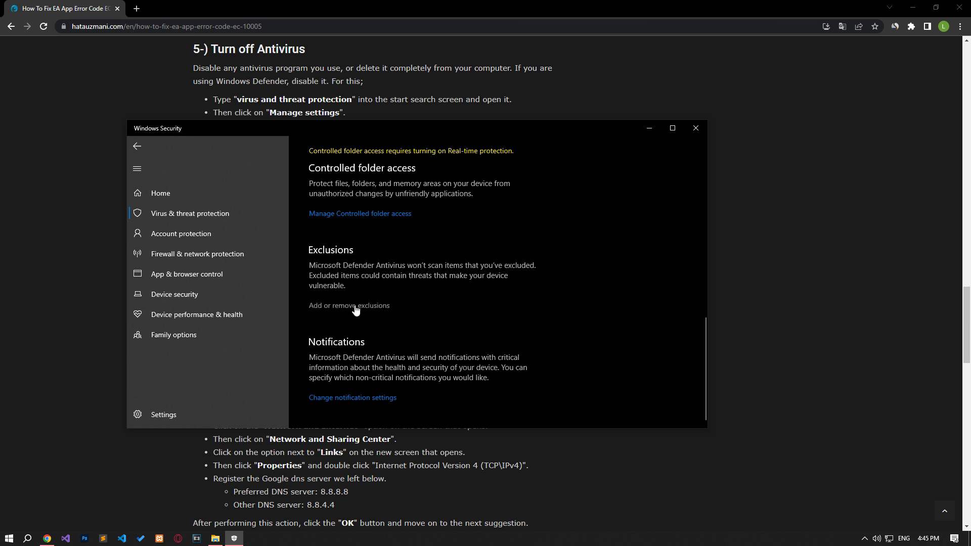
{"action": "left_click", "coordinate": [373, 310]}
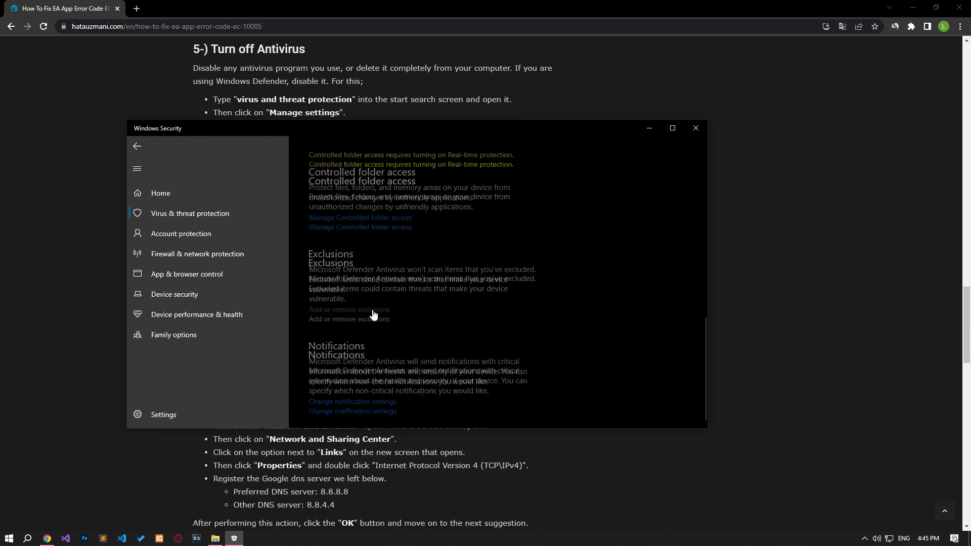
Step: Start a folder exclusion and look through Program Files (x86) for EA folders
{"action": "left_click", "coordinate": [357, 244]}
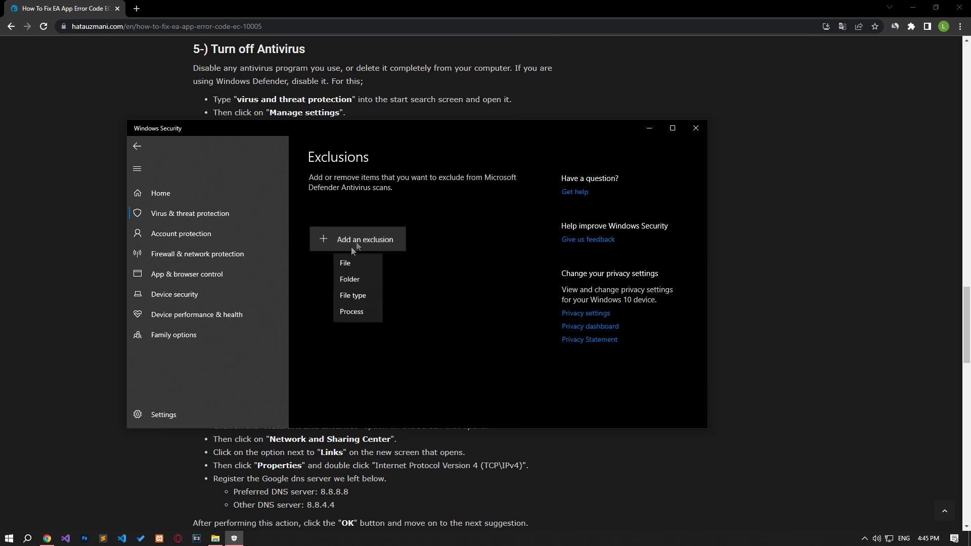
{"action": "left_click", "coordinate": [357, 281]}
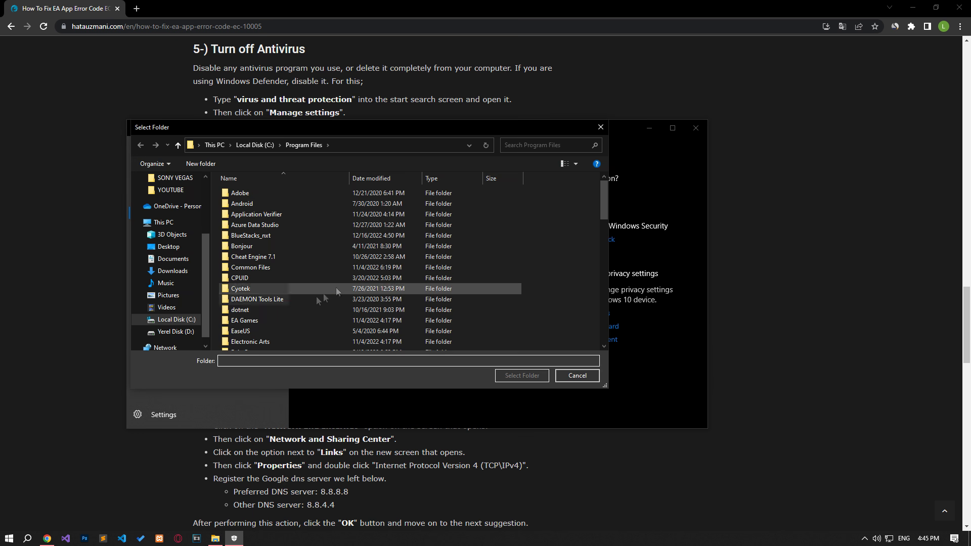
{"action": "left_click", "coordinate": [185, 323]}
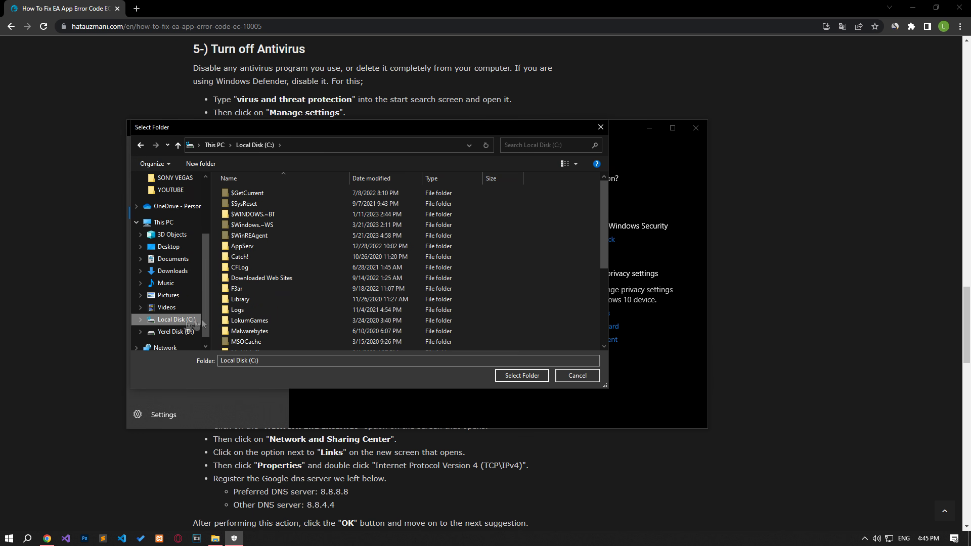
{"action": "scroll", "coordinate": [305, 308], "scroll_direction": "down", "scroll_amount": 5}
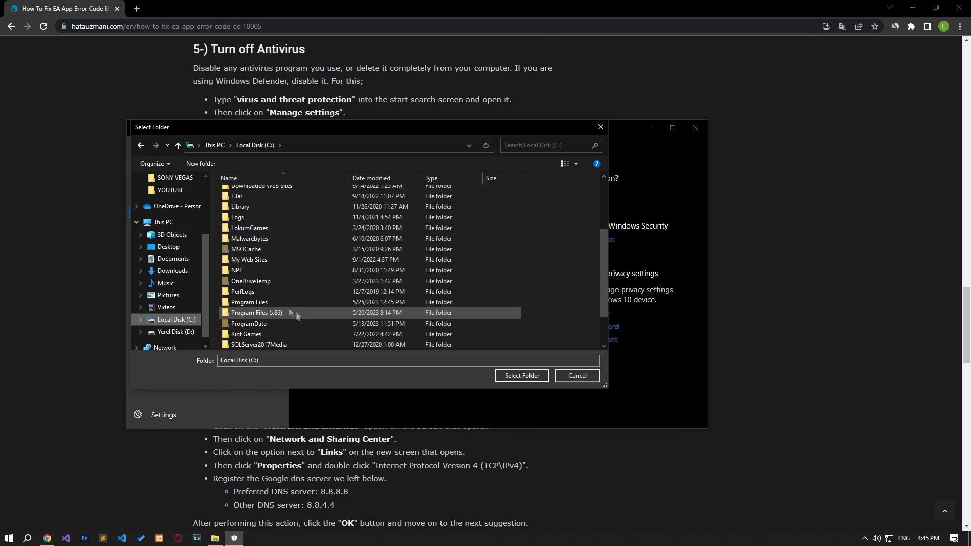
{"action": "left_click", "coordinate": [257, 303]}
{"action": "double_click", "coordinate": [263, 313]}
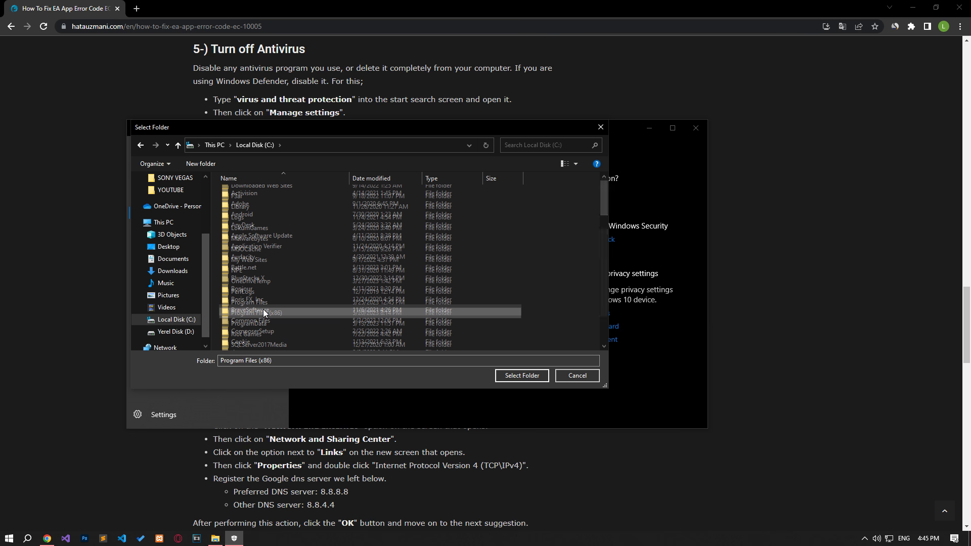
{"action": "key", "text": "e"}
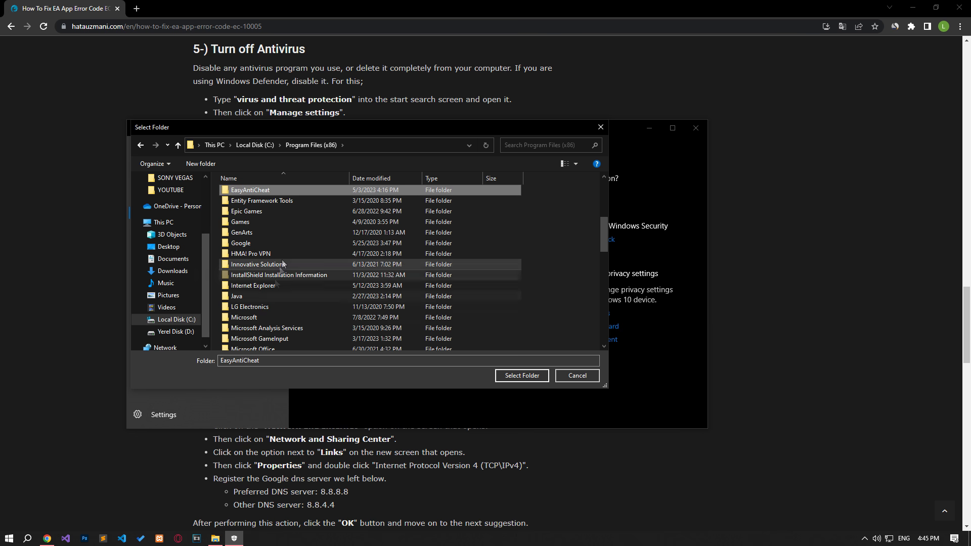
{"action": "key", "text": "e"}
{"action": "key", "text": "e"}
Step: Select C:\Program Files\Electronic Arts as the excluded folder
{"action": "left_click", "coordinate": [275, 142]}
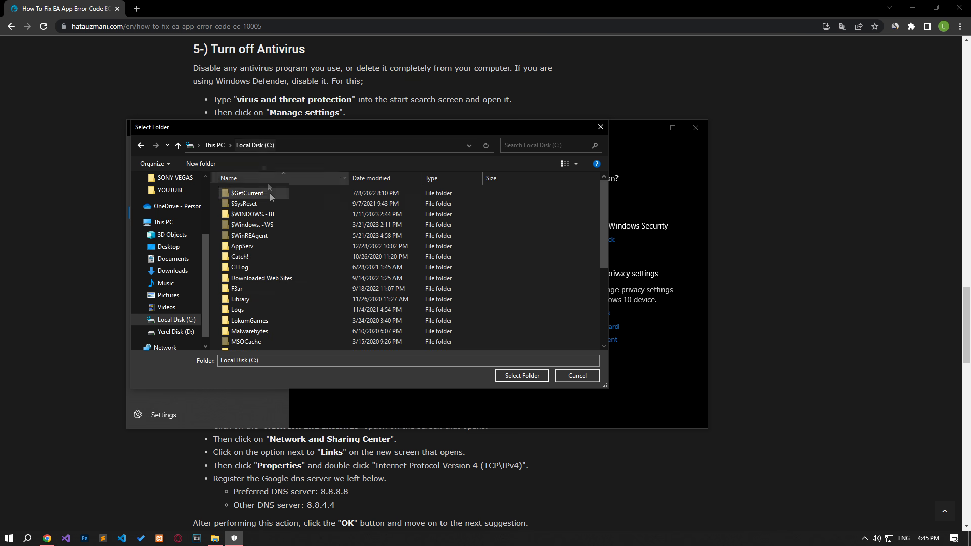
{"action": "scroll", "coordinate": [275, 253], "scroll_direction": "down", "scroll_amount": 1}
{"action": "left_click", "coordinate": [269, 302]}
{"action": "double_click", "coordinate": [269, 302]}
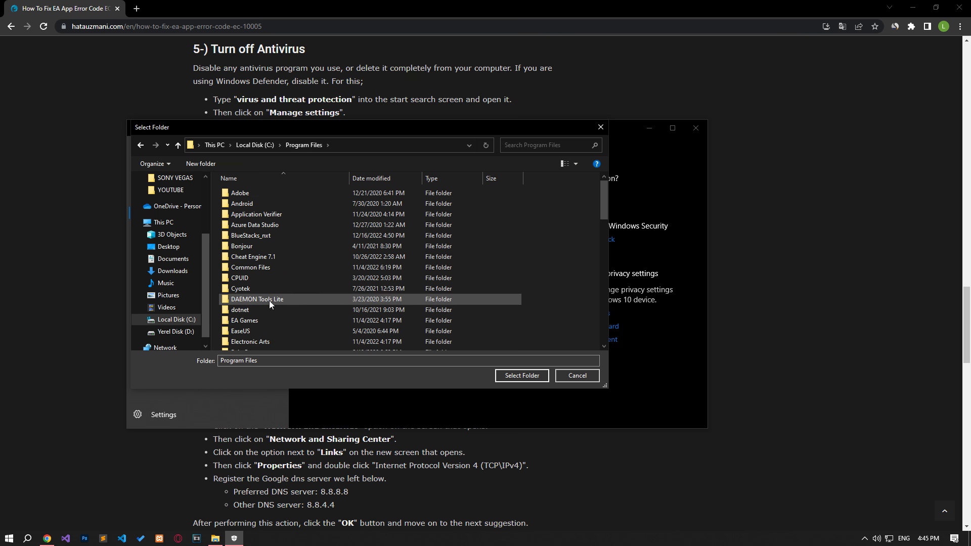
{"action": "key", "text": "e"}
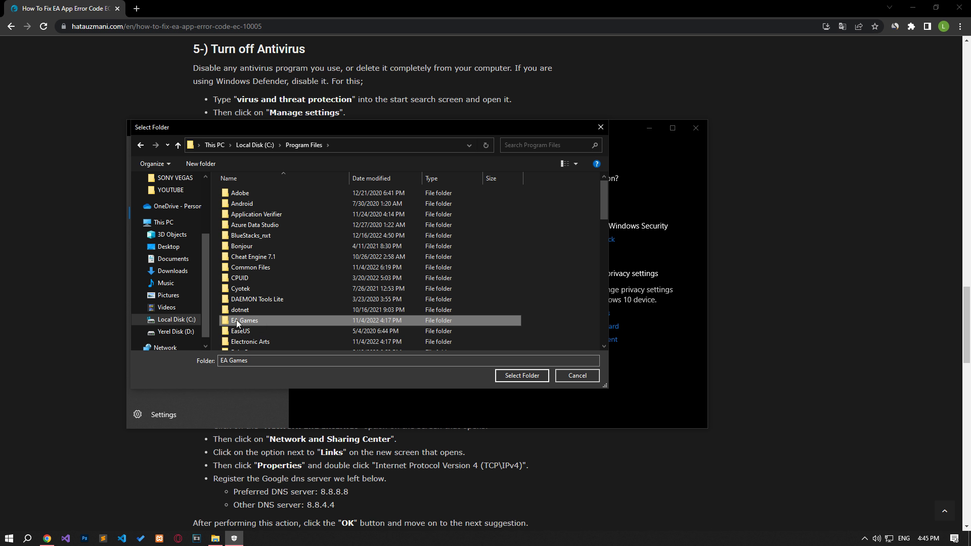
{"action": "left_click", "coordinate": [261, 343]}
{"action": "scroll", "coordinate": [260, 346], "scroll_direction": "down", "scroll_amount": 1}
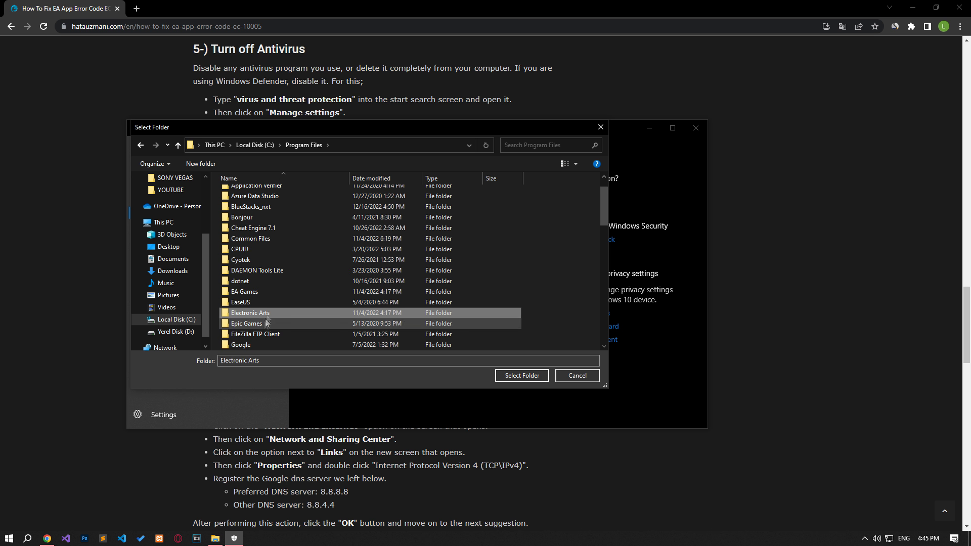
{"action": "left_click", "coordinate": [521, 375]}
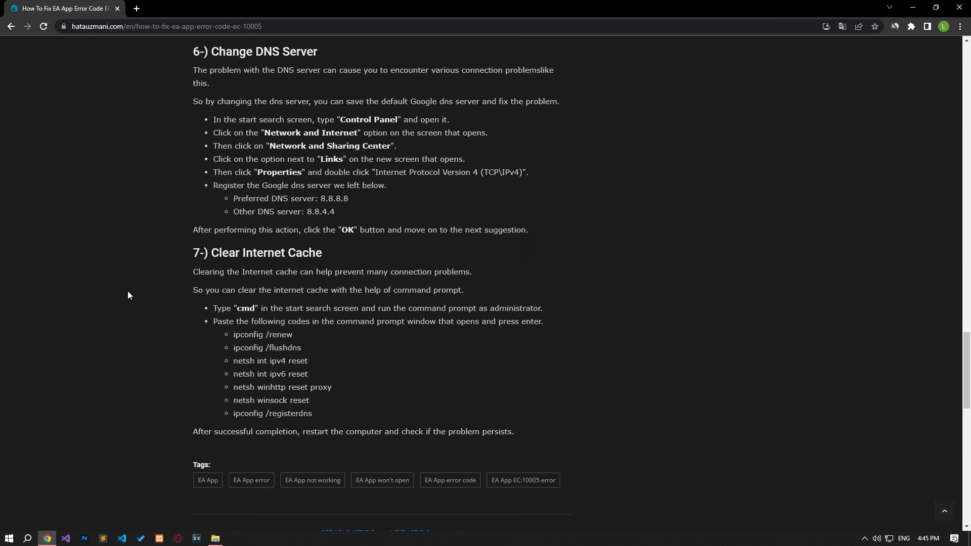
Step: Open Control Panel's Network and Sharing Center and show the Ethernet connection status
{"action": "key", "text": "super"}
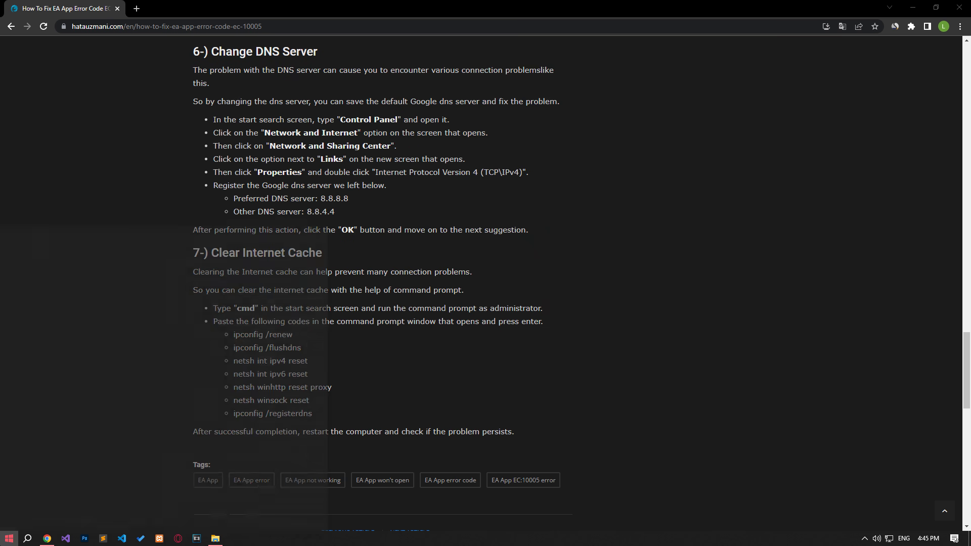
{"action": "type", "text": "control"}
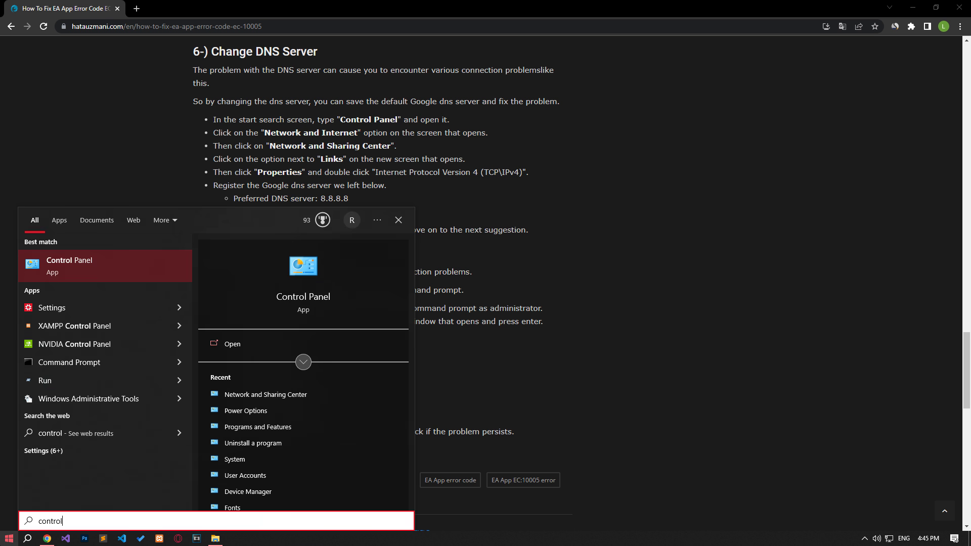
{"action": "left_click", "coordinate": [100, 261]}
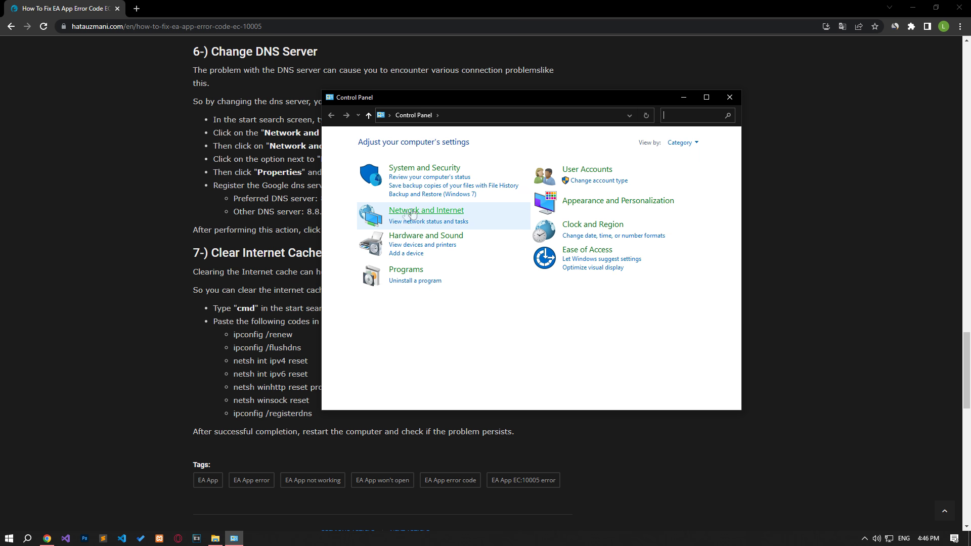
{"action": "left_click", "coordinate": [445, 216]}
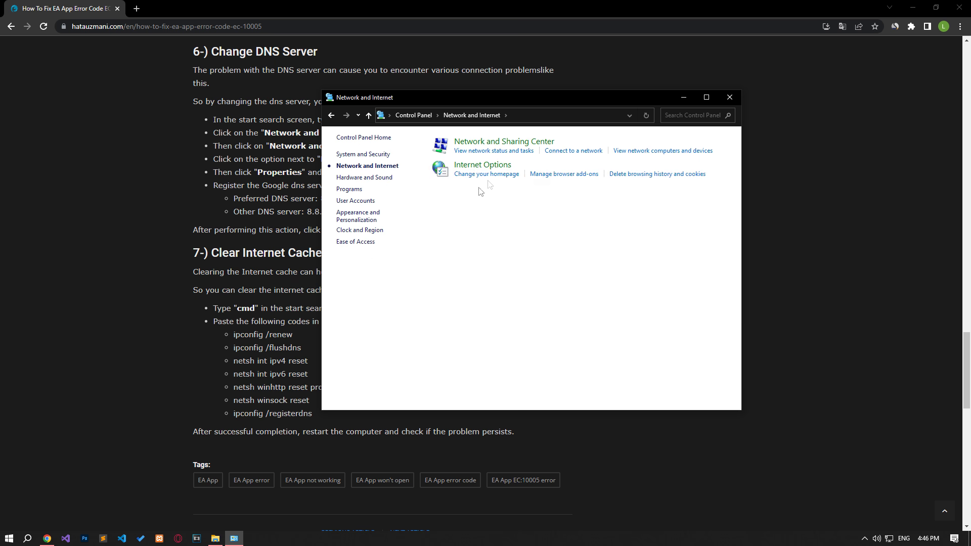
{"action": "left_click", "coordinate": [545, 144]}
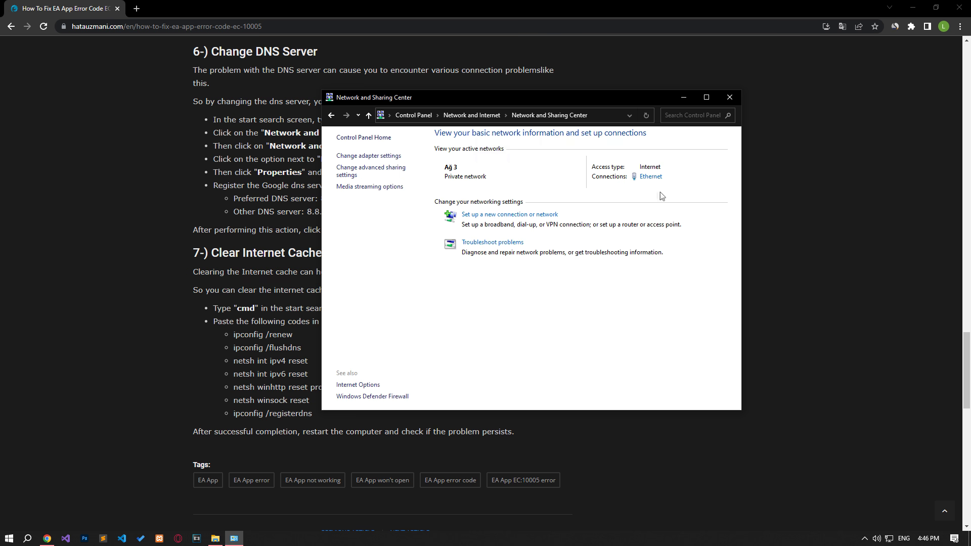
{"action": "left_click", "coordinate": [648, 178]}
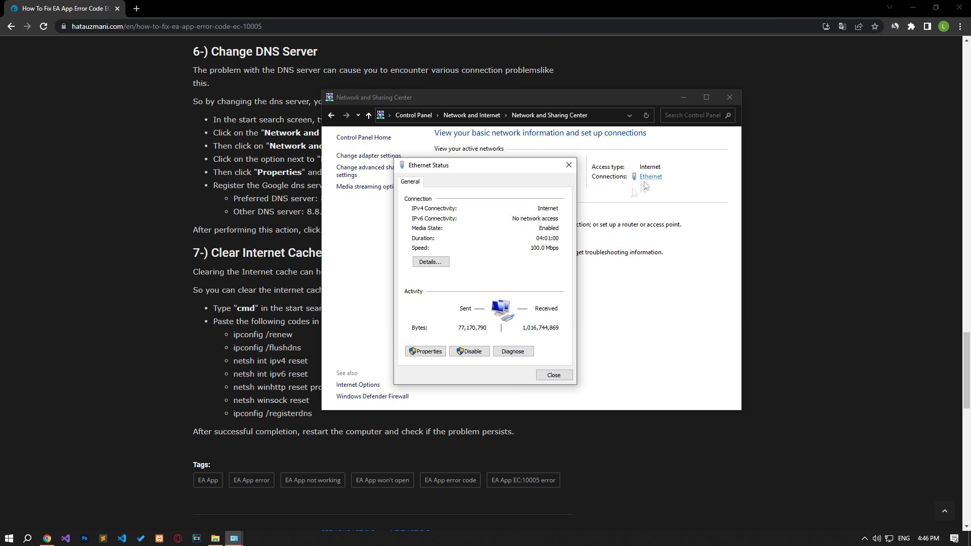
Step: Set the Ethernet IPv4 DNS servers to 8.8.8.8 and 8.8.4.4
{"action": "left_click", "coordinate": [426, 352]}
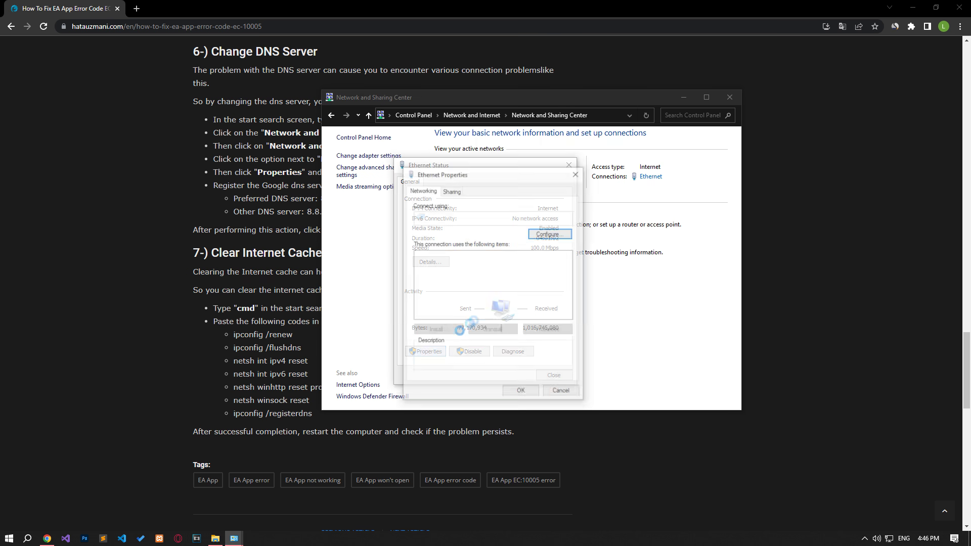
{"action": "left_click", "coordinate": [508, 290]}
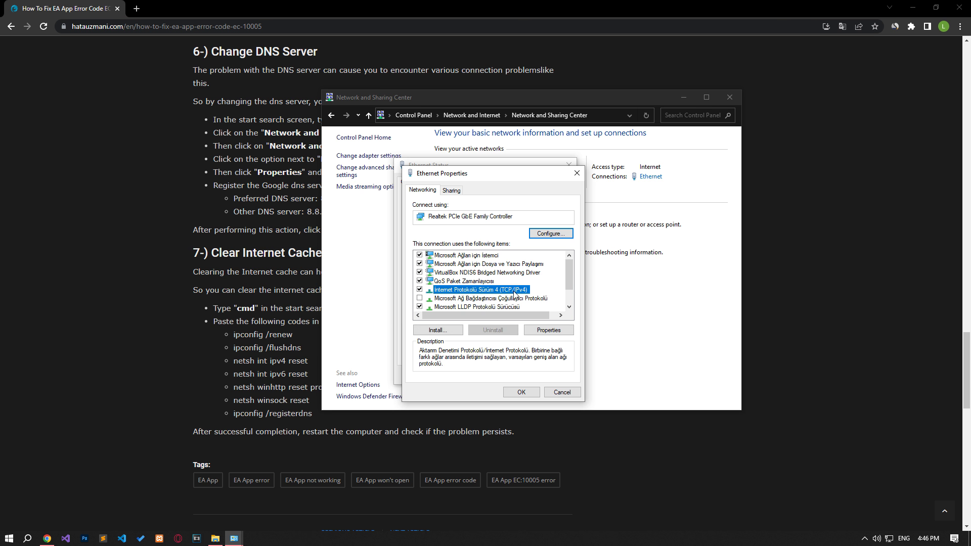
{"action": "double_click", "coordinate": [515, 290]}
{"action": "left_click", "coordinate": [459, 344]}
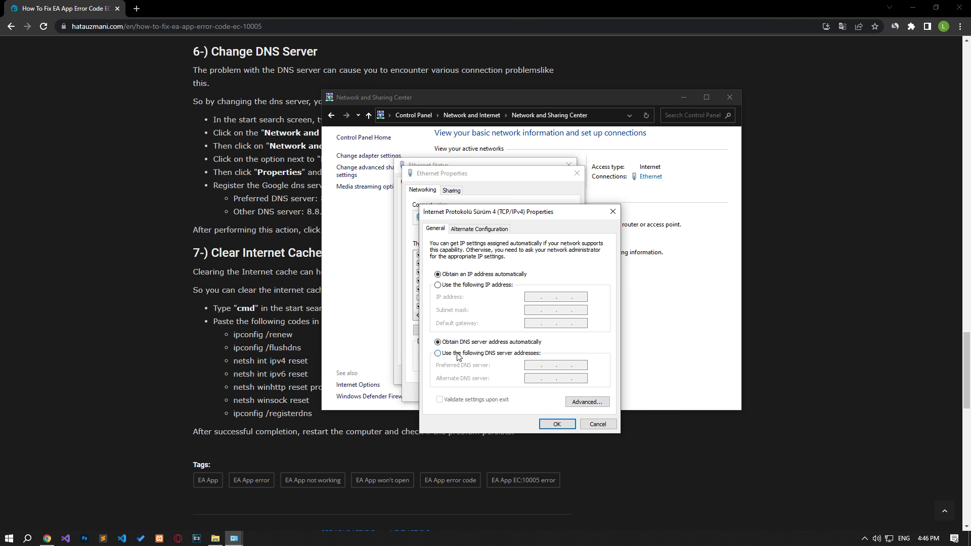
{"action": "left_click", "coordinate": [456, 353]}
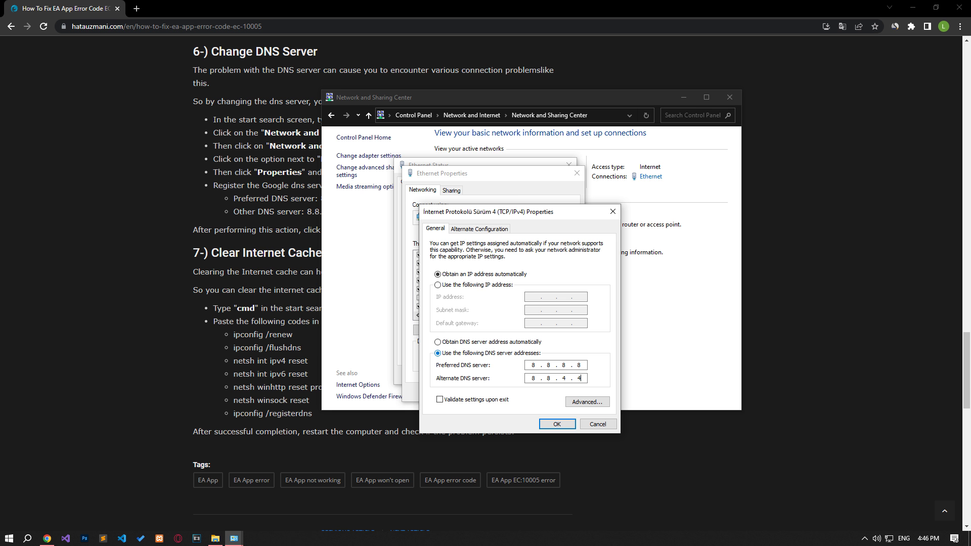
{"action": "left_click", "coordinate": [557, 424]}
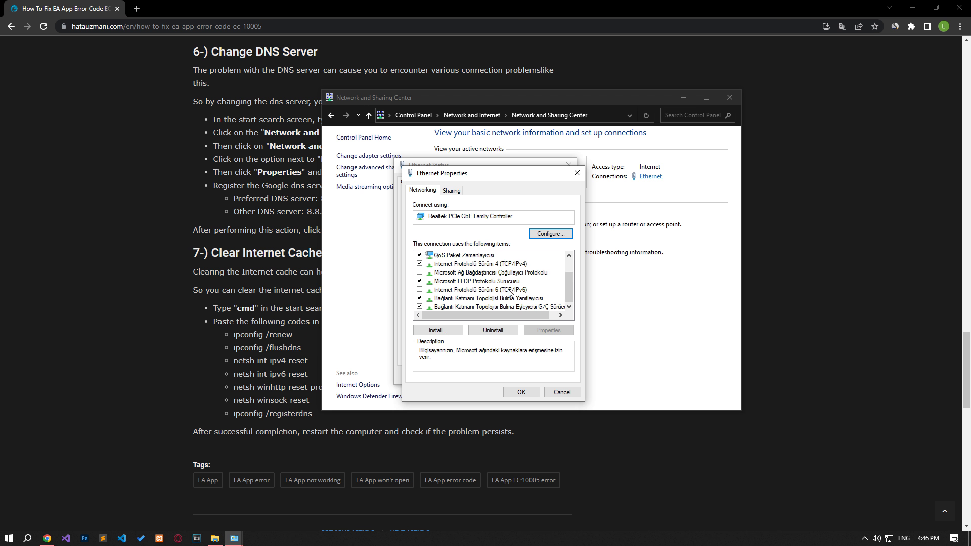
Step: Leave TCP/IPv6 unchecked, apply the adapter properties and close the Ethernet status window
{"action": "left_click", "coordinate": [501, 290]}
{"action": "left_click", "coordinate": [419, 290]}
{"action": "left_click", "coordinate": [419, 290]}
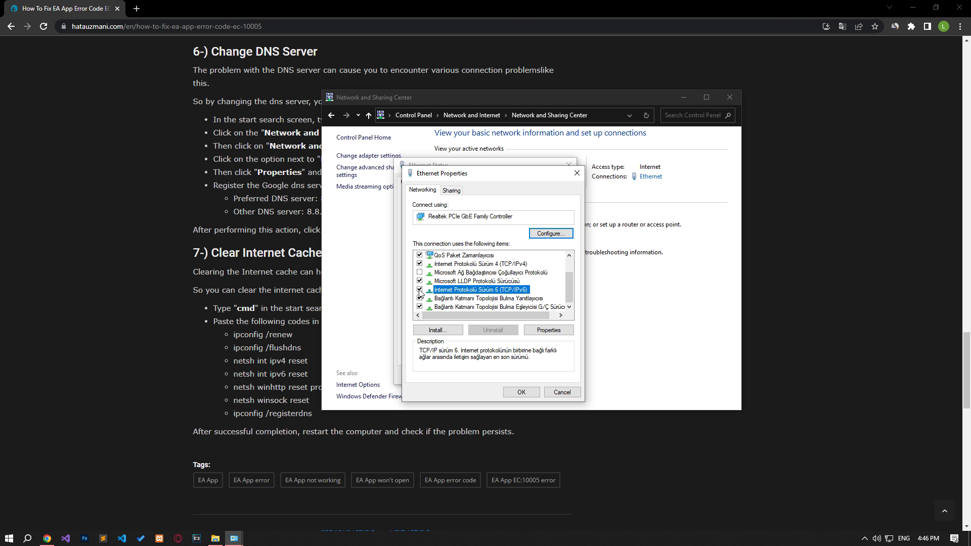
{"action": "left_click", "coordinate": [419, 289]}
{"action": "left_click", "coordinate": [420, 289]}
{"action": "left_click", "coordinate": [521, 392]}
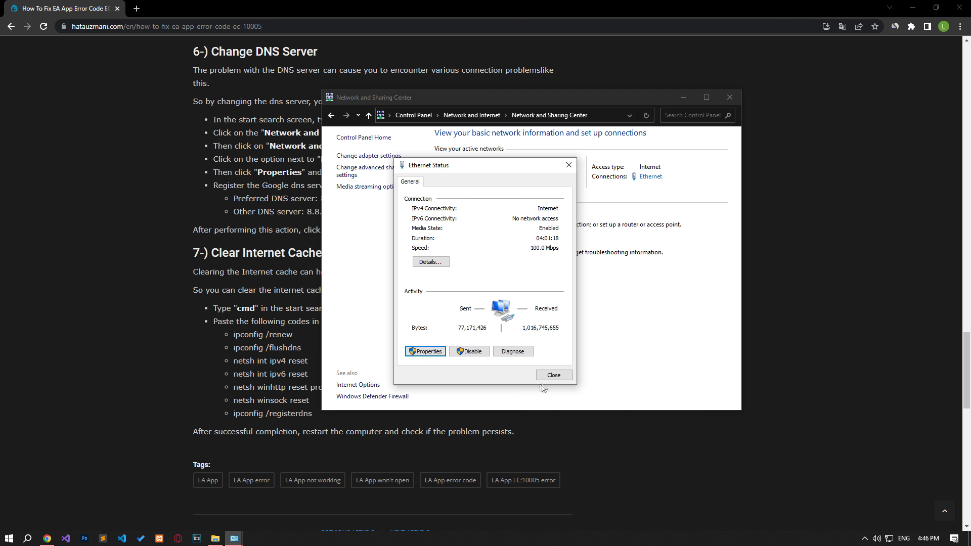
{"action": "left_click", "coordinate": [569, 164]}
Step: Close Network and Sharing Center and launch Command Prompt as administrator via a 'cmd' search
{"action": "left_click", "coordinate": [738, 97]}
{"action": "key", "text": "super"}
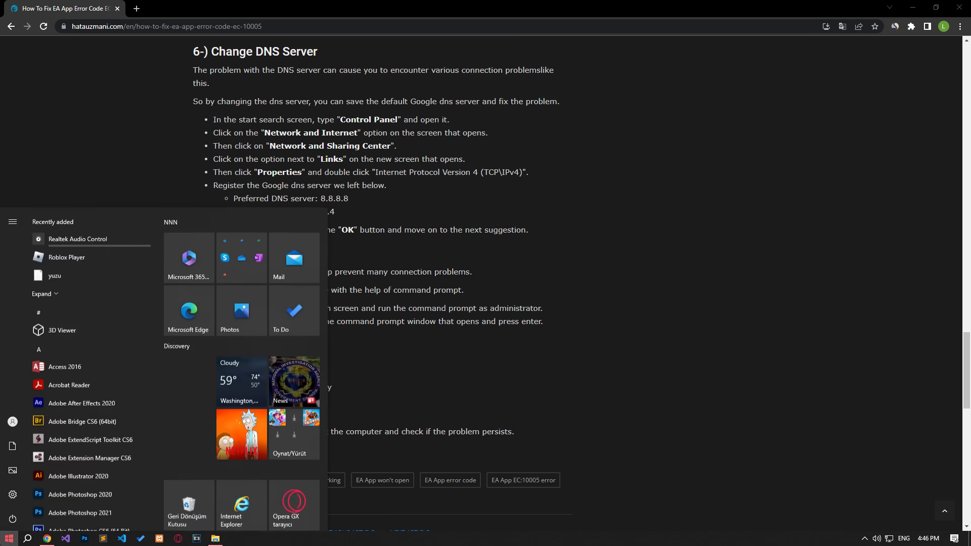
{"action": "type", "text": "cmd"}
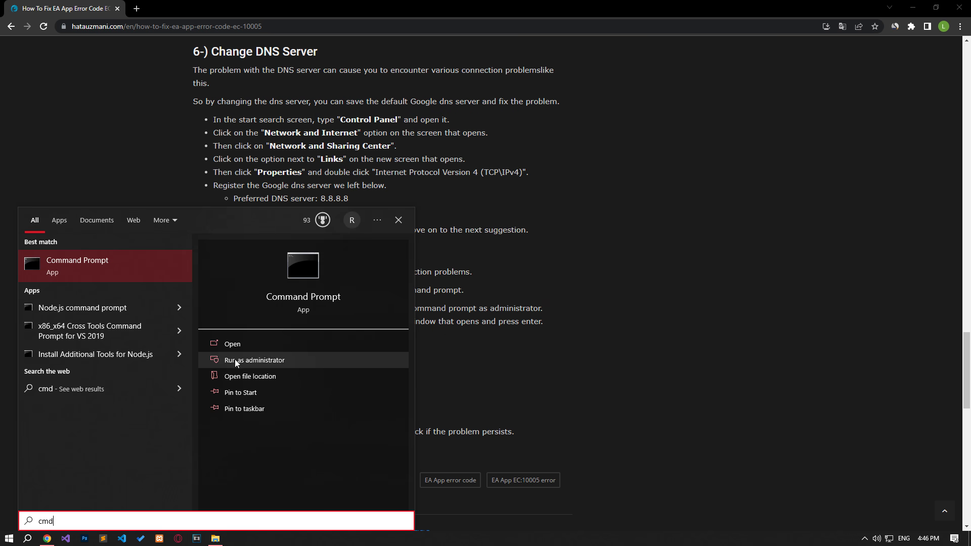
{"action": "left_click", "coordinate": [269, 363]}
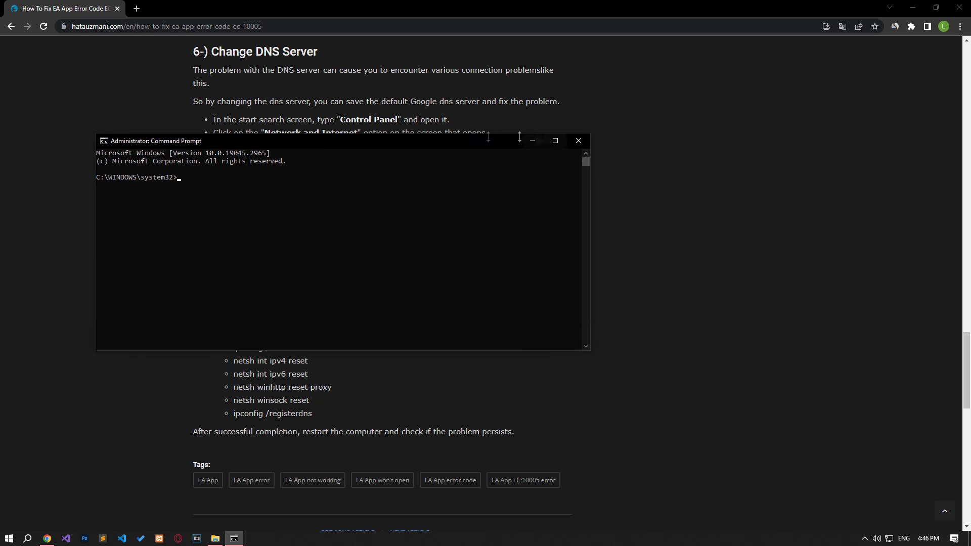
Step: Copy the ipconfig /renew command from the article and run it in the Command Prompt
{"action": "left_click_drag", "start_coordinate": [291, 334], "coordinate": [233, 334]}
{"action": "key", "text": "ctrl+c"}
{"action": "key", "text": "alt+Tab"}
{"action": "key", "text": "ctrl+v"}
{"action": "key", "text": "Return"}
Step: Work through the flushdns, ipv4, ipv6 and winhttp proxy commands, then run netsh winsock reset
{"action": "triple_click", "coordinate": [284, 347]}
{"action": "key", "text": "alt+Tab"}
{"action": "triple_click", "coordinate": [270, 361]}
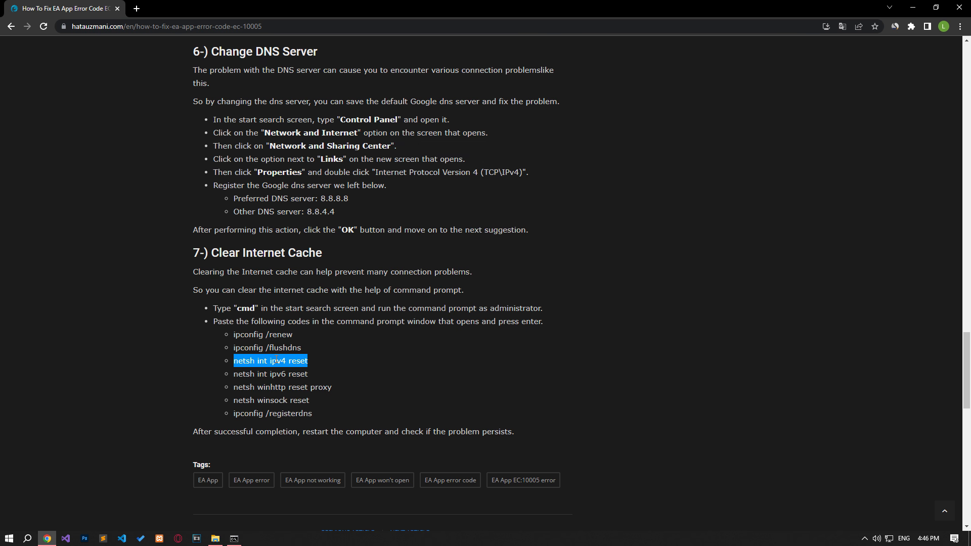
{"action": "triple_click", "coordinate": [270, 373]}
{"action": "triple_click", "coordinate": [282, 386]}
{"action": "triple_click", "coordinate": [270, 399]}
{"action": "key", "text": "ctrl+c"}
{"action": "key", "text": "alt+Tab"}
{"action": "key", "text": "ctrl+v"}
{"action": "key", "text": "Return"}
Step: Run ipconfig /registerdns, then close the Command Prompt window
{"action": "key", "text": "alt+Tab"}
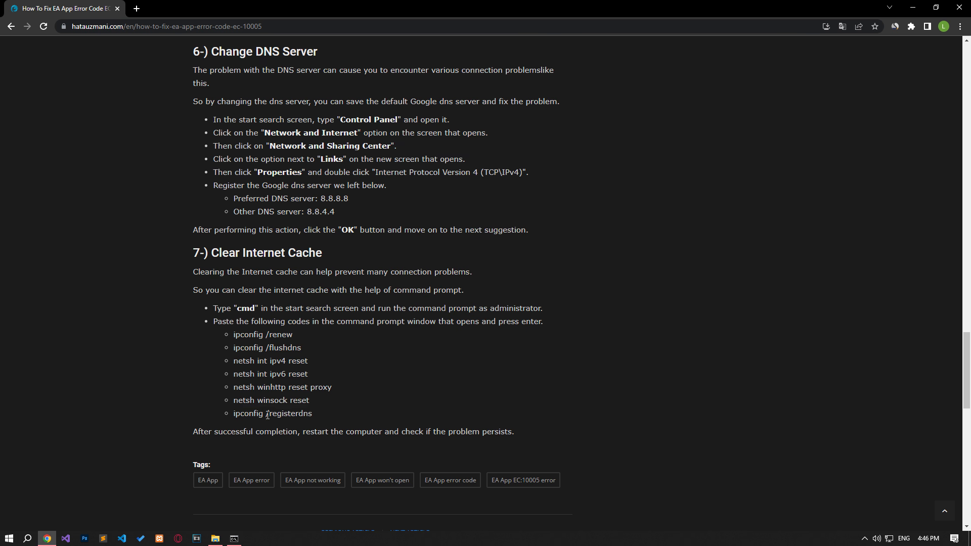
{"action": "triple_click", "coordinate": [266, 413]}
{"action": "key", "text": "ctrl+c"}
{"action": "key", "text": "alt+Tab"}
{"action": "key", "text": "ctrl+v"}
{"action": "key", "text": "Return"}
{"action": "left_click", "coordinate": [901, 154]}
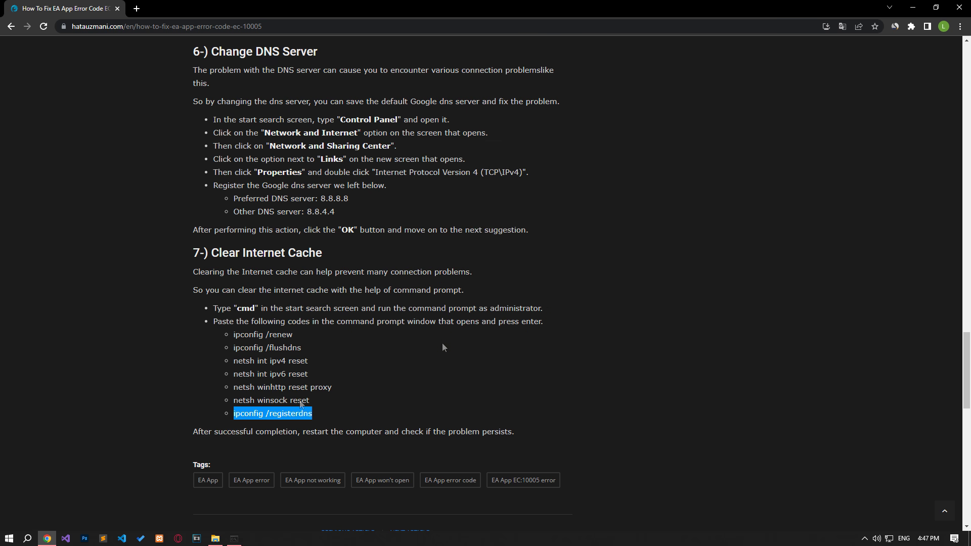
{"action": "left_click", "coordinate": [9, 538]}
Step: Show the Start menu's power options to reach Restart
{"action": "left_click", "coordinate": [12, 519]}
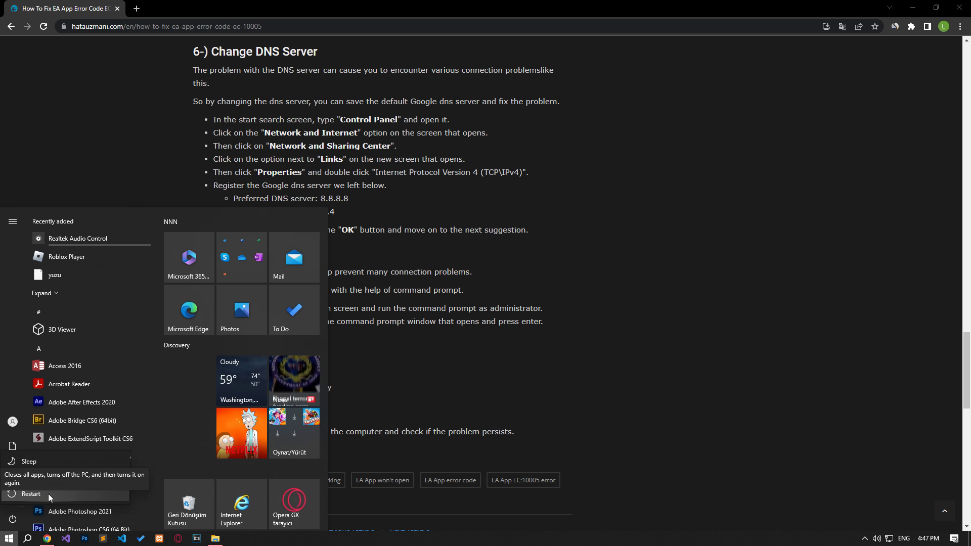